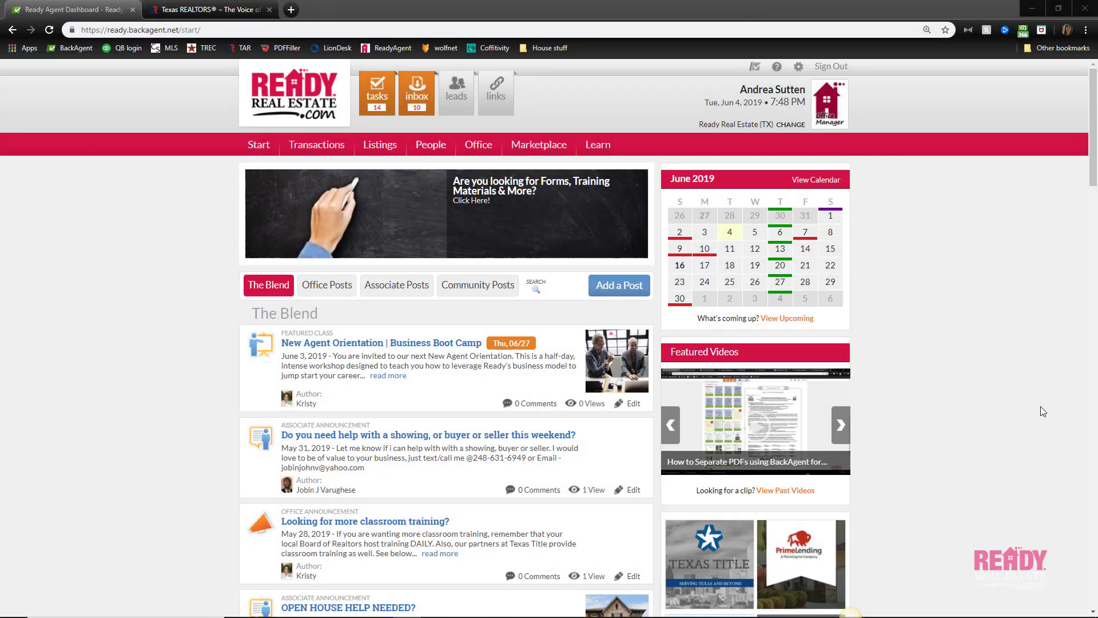
Open the 1a. Sample IABS PDF from the Sample Contracts folder in Learning Resources' Office Documents
mouse_move(570, 184)
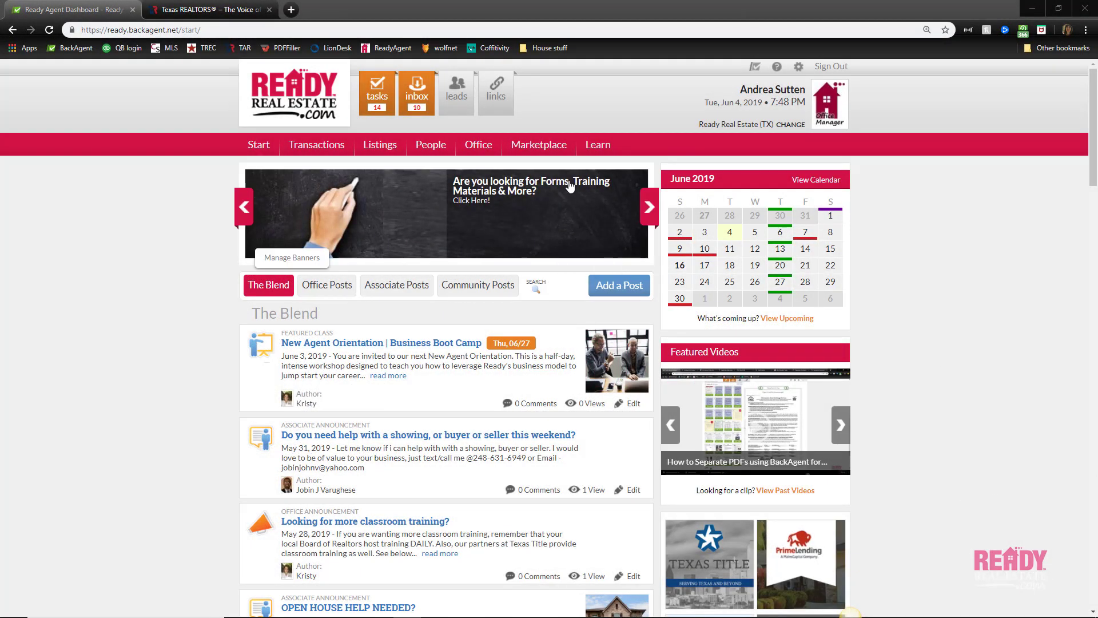
left_click(595, 150)
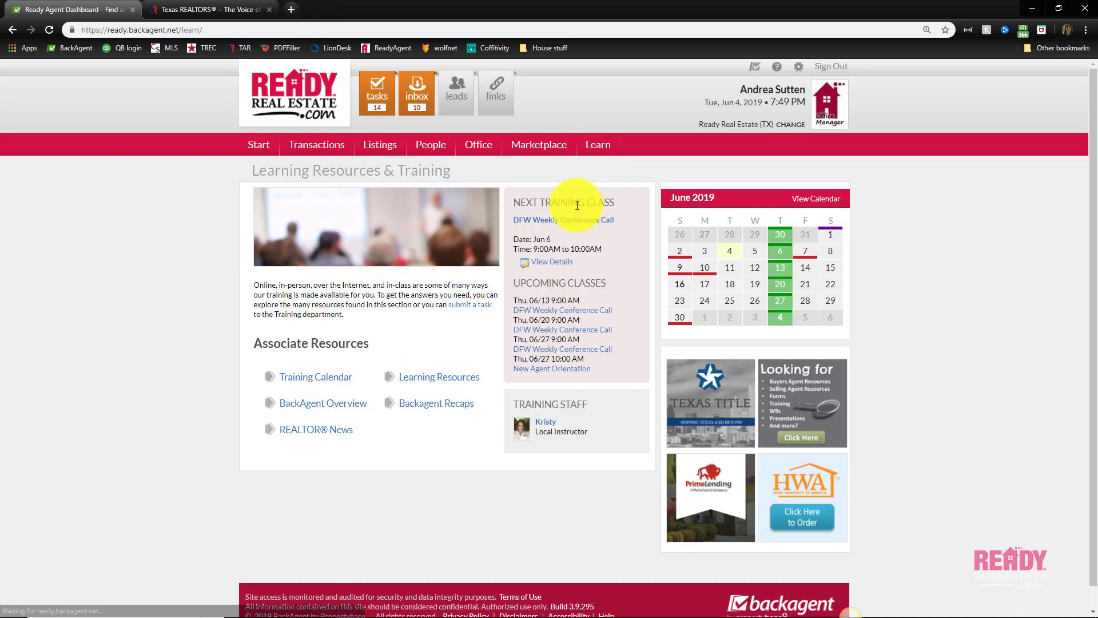
left_click(454, 383)
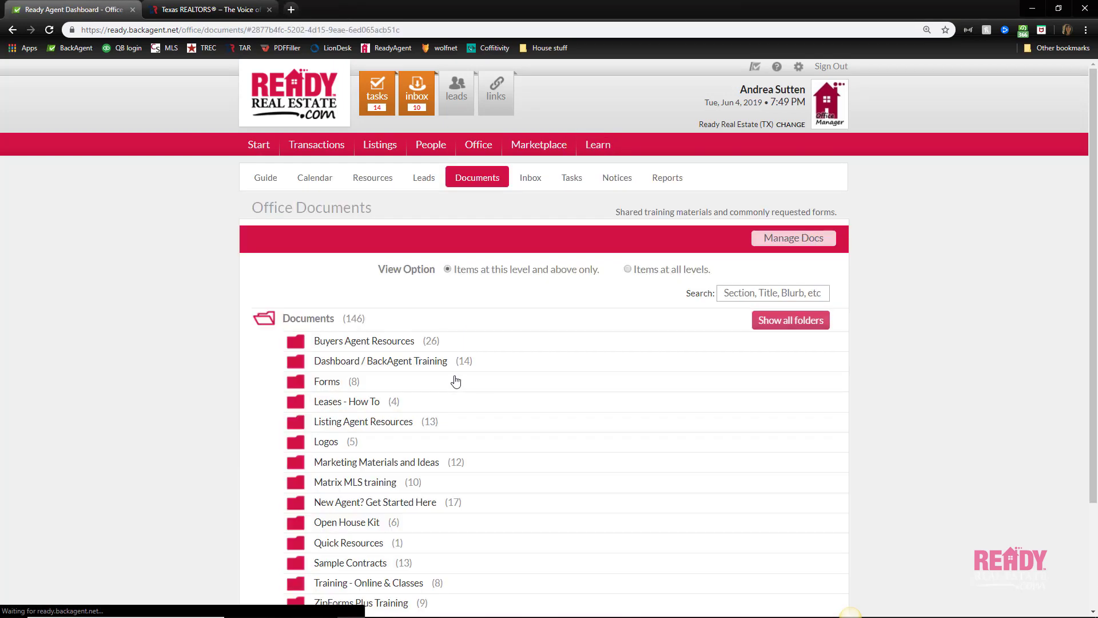
left_click(371, 448)
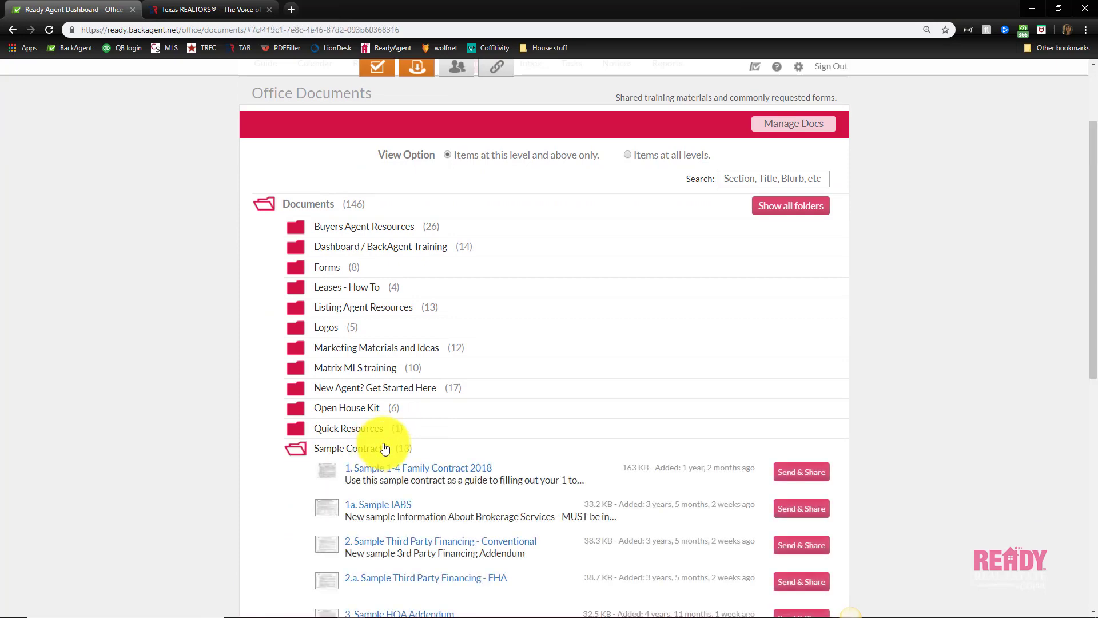
scroll(433, 438, "down", 1)
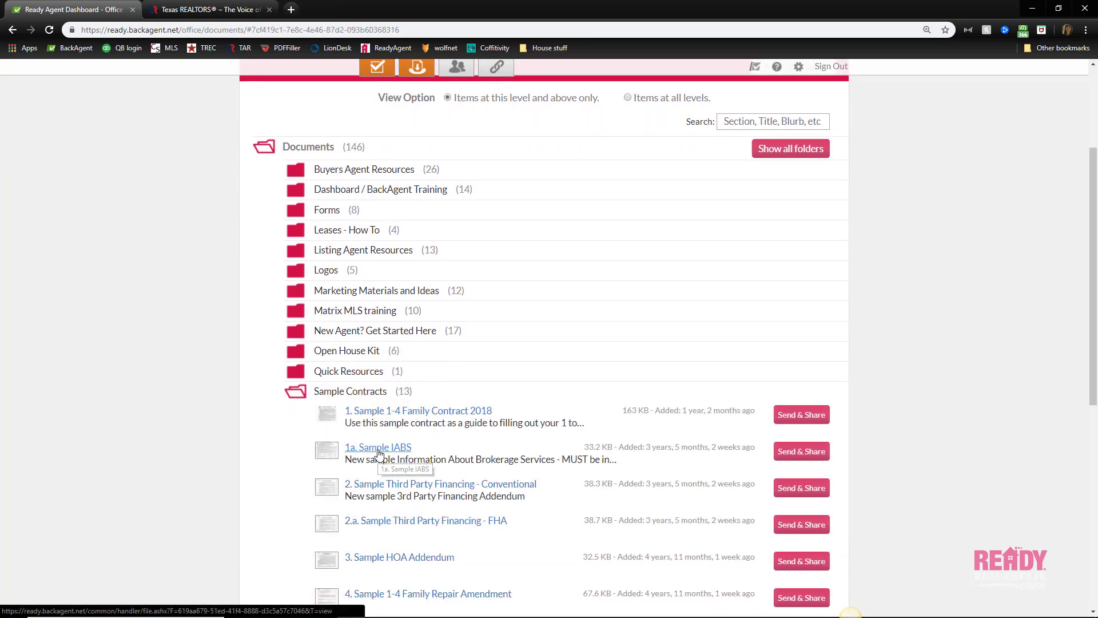
left_click(379, 454)
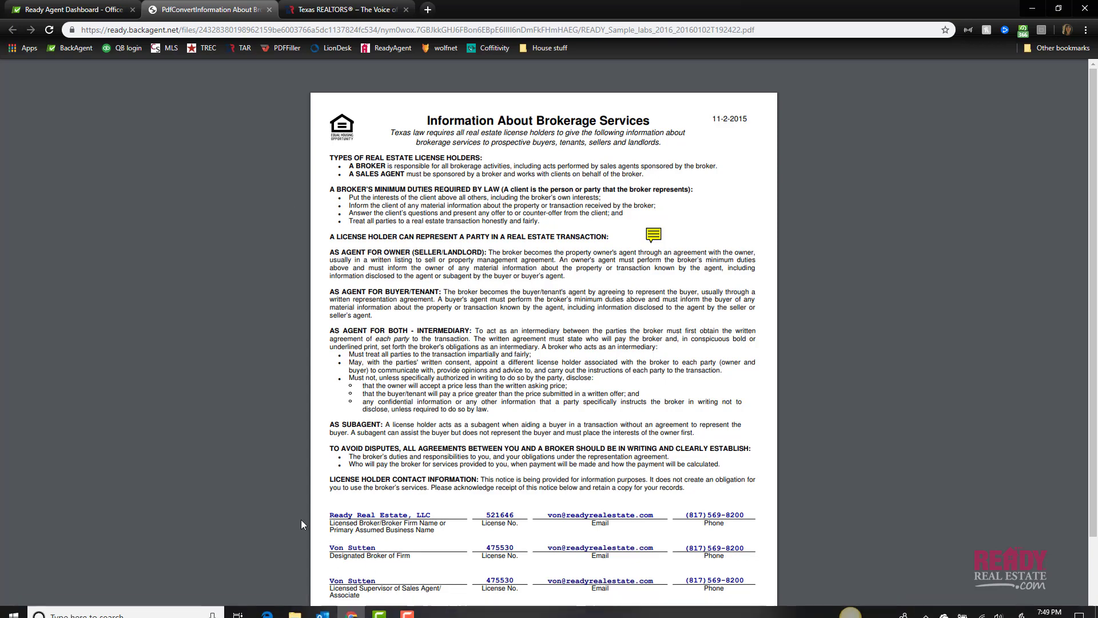
scroll(302, 522, "down", 1)
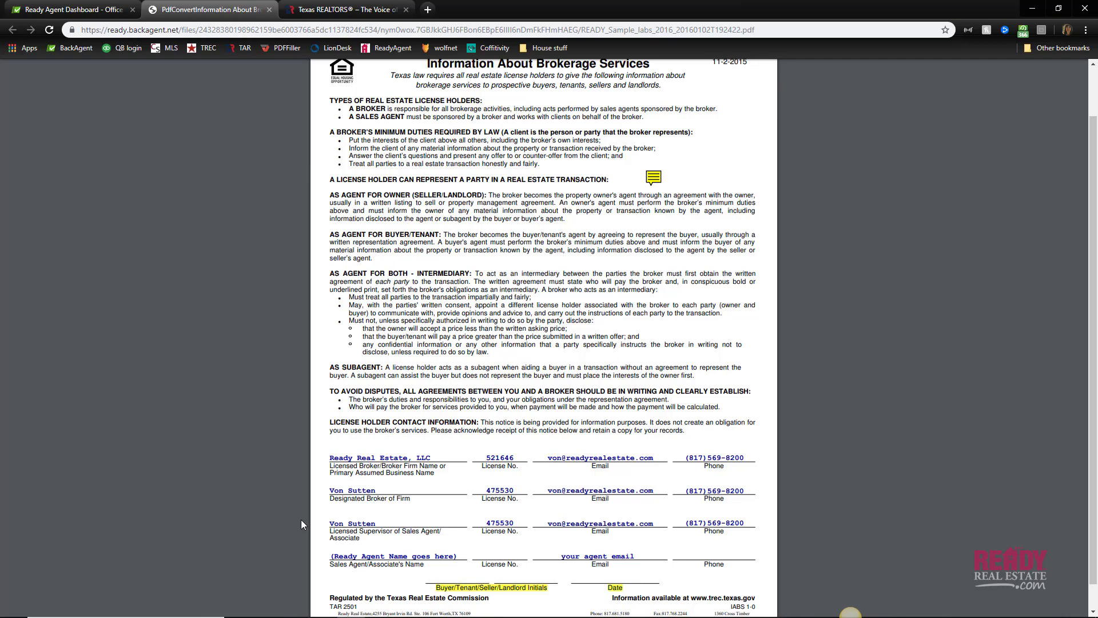
Expand the ZipForms Plus Training folder in BackAgent, then return to the Texas REALTORS homepage tab
left_click(374, 10)
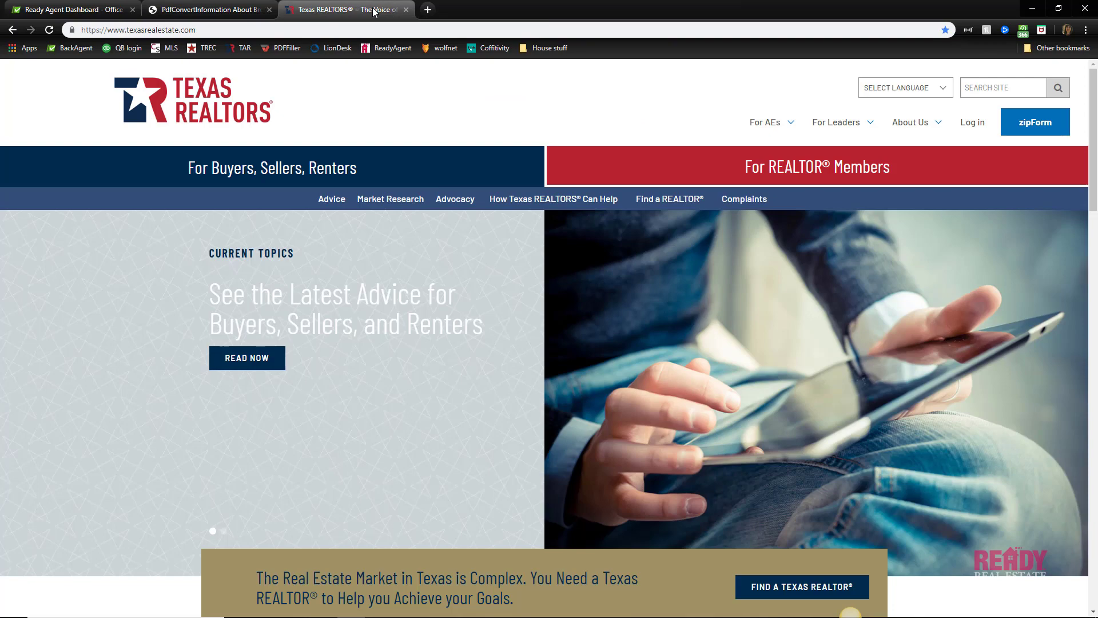
left_click(70, 10)
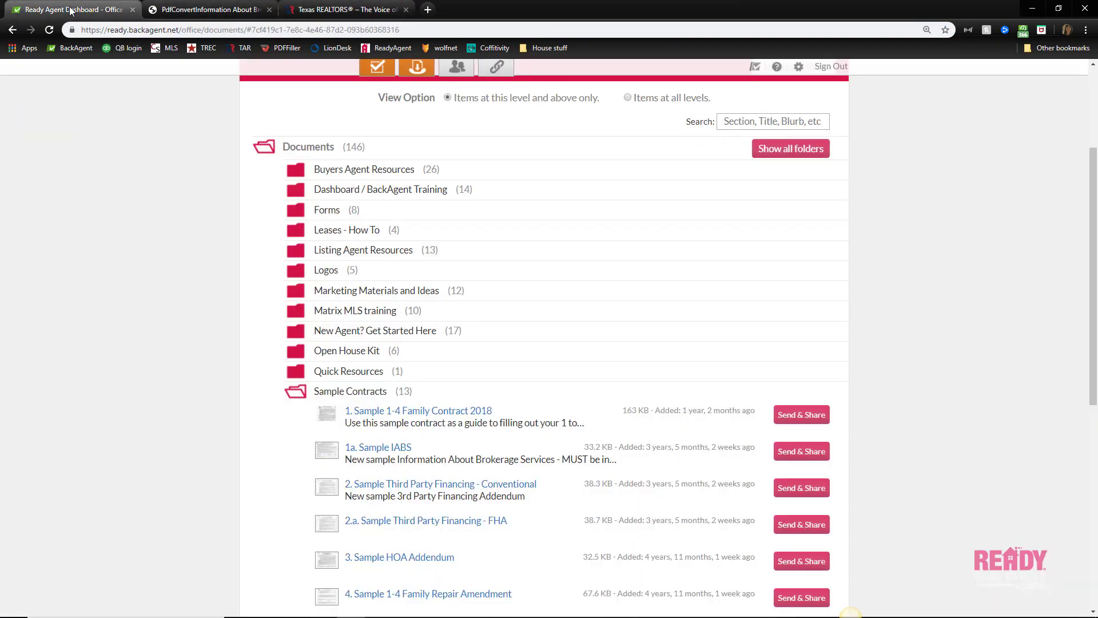
scroll(398, 297, "down", 7)
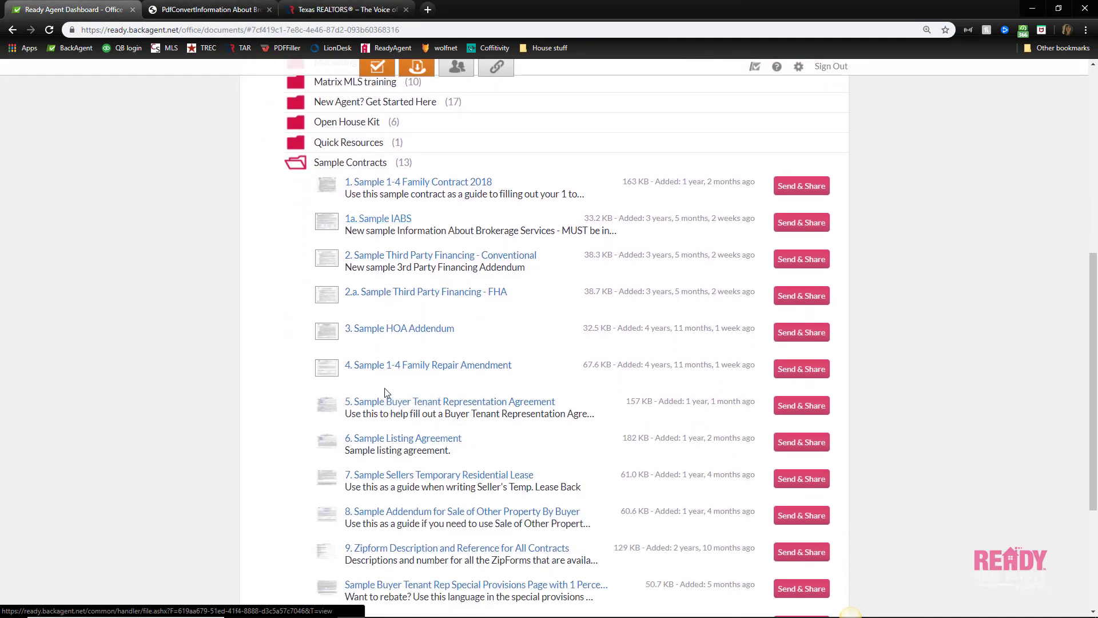
left_click(383, 474)
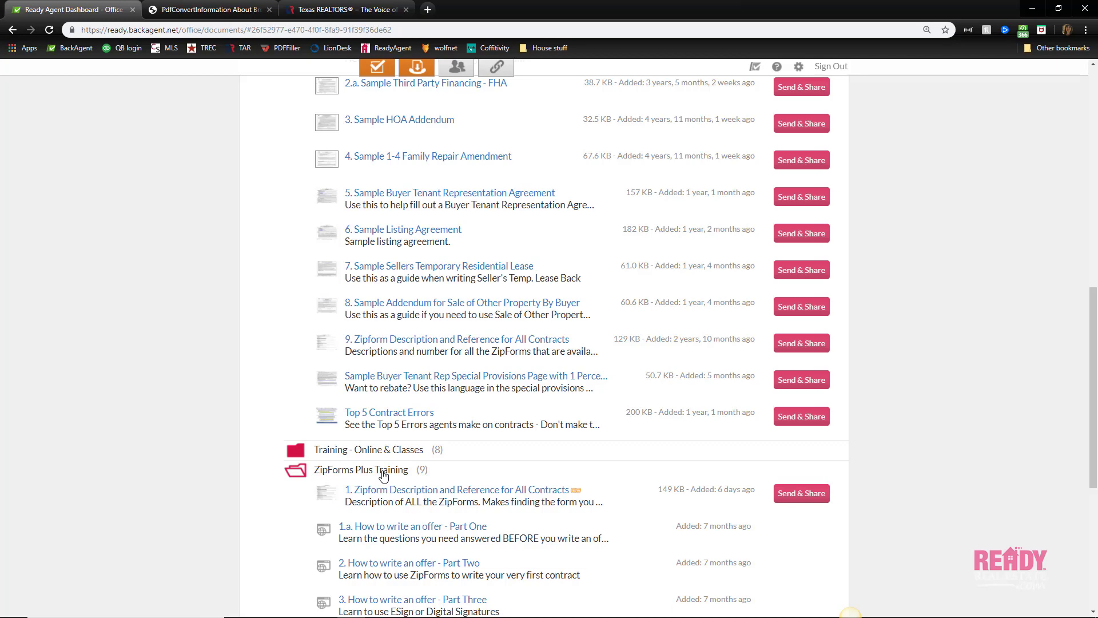
left_click(343, 14)
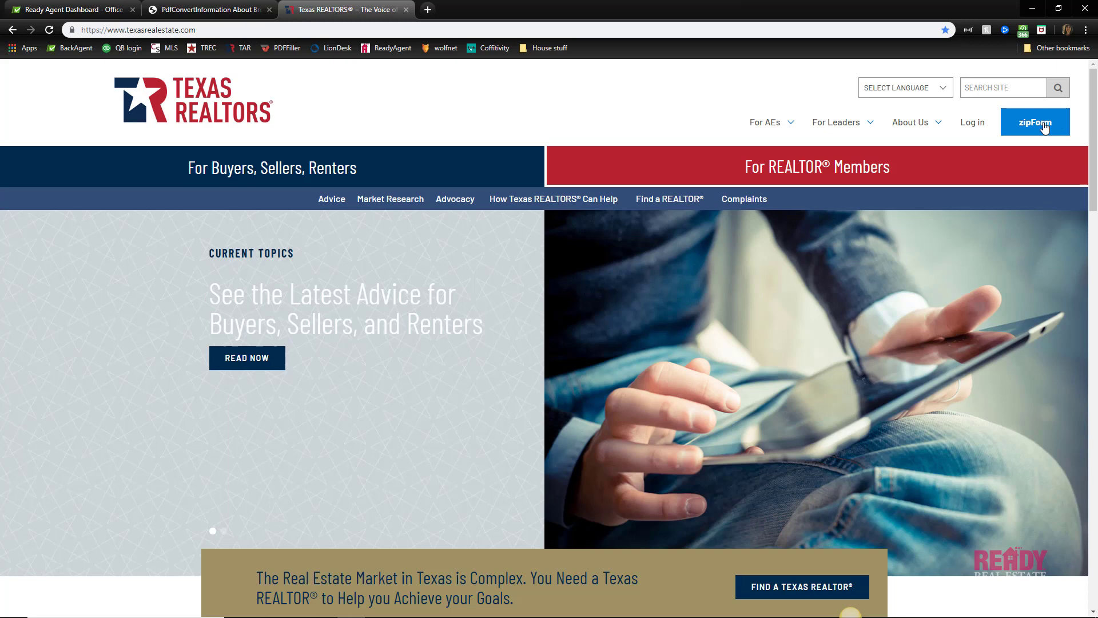
Log in to zipForm with the saved account e-mail and the account password
left_click(1044, 127)
left_click(464, 268)
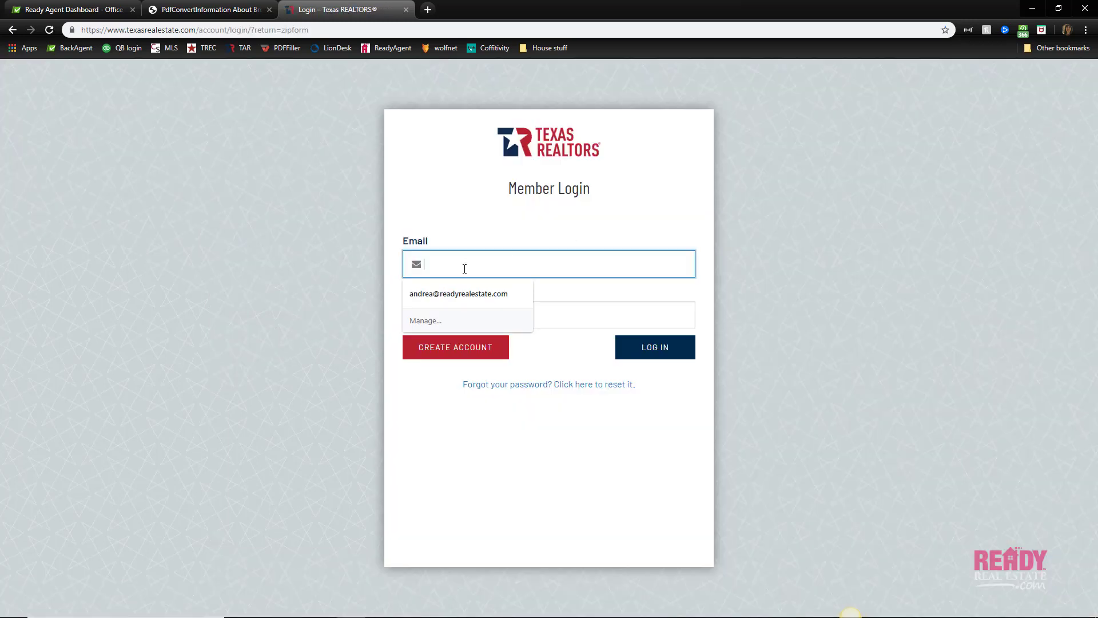
left_click(458, 293)
left_click(442, 318)
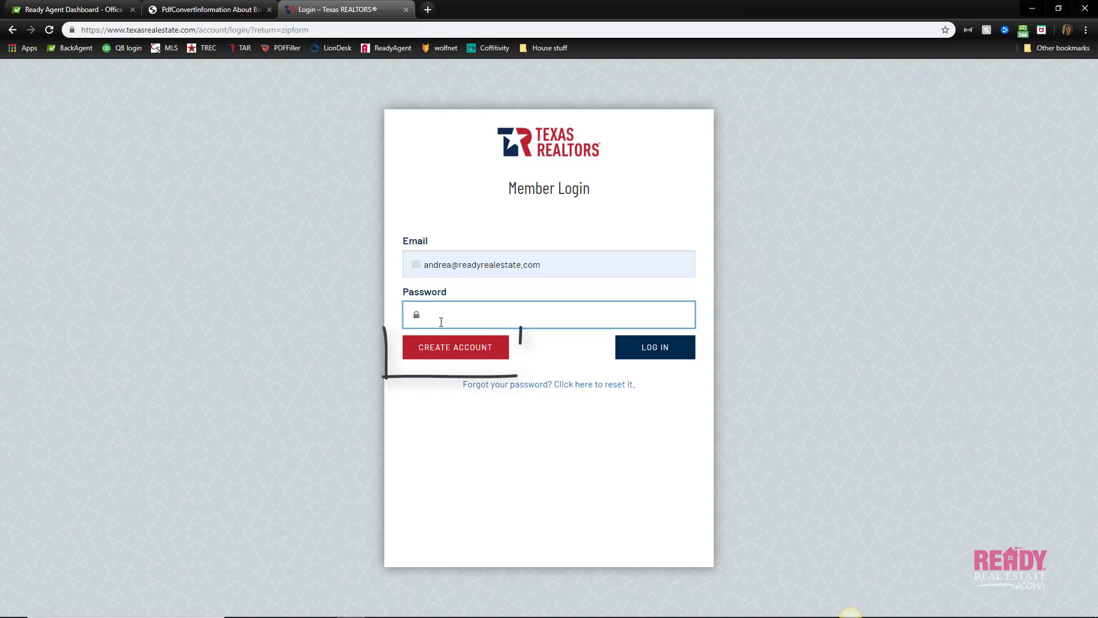
type("•••••••••")
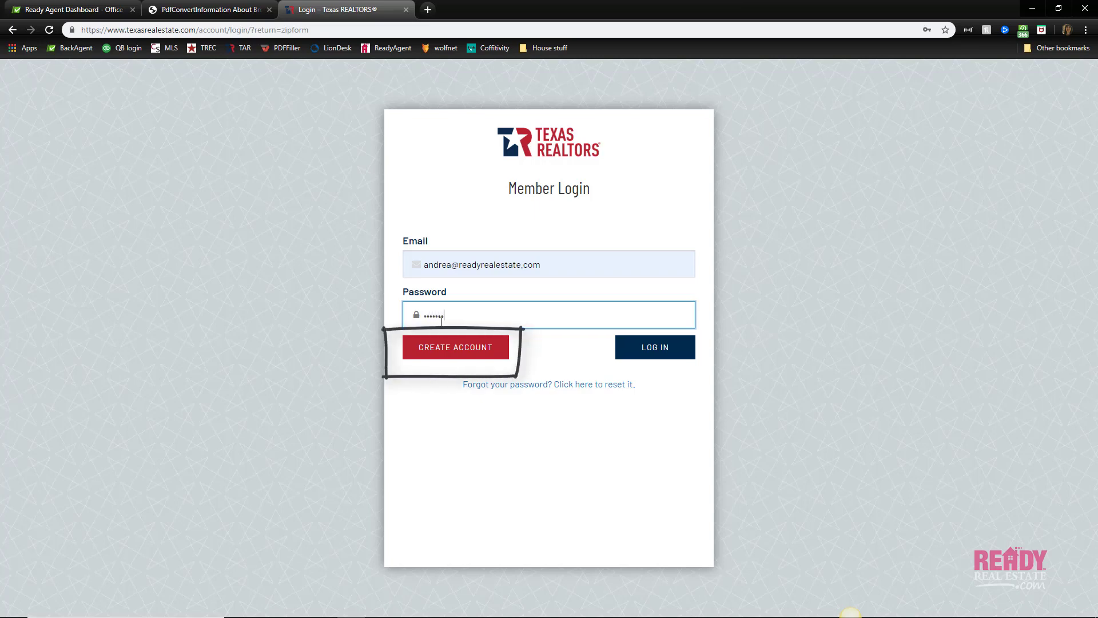
left_click(649, 358)
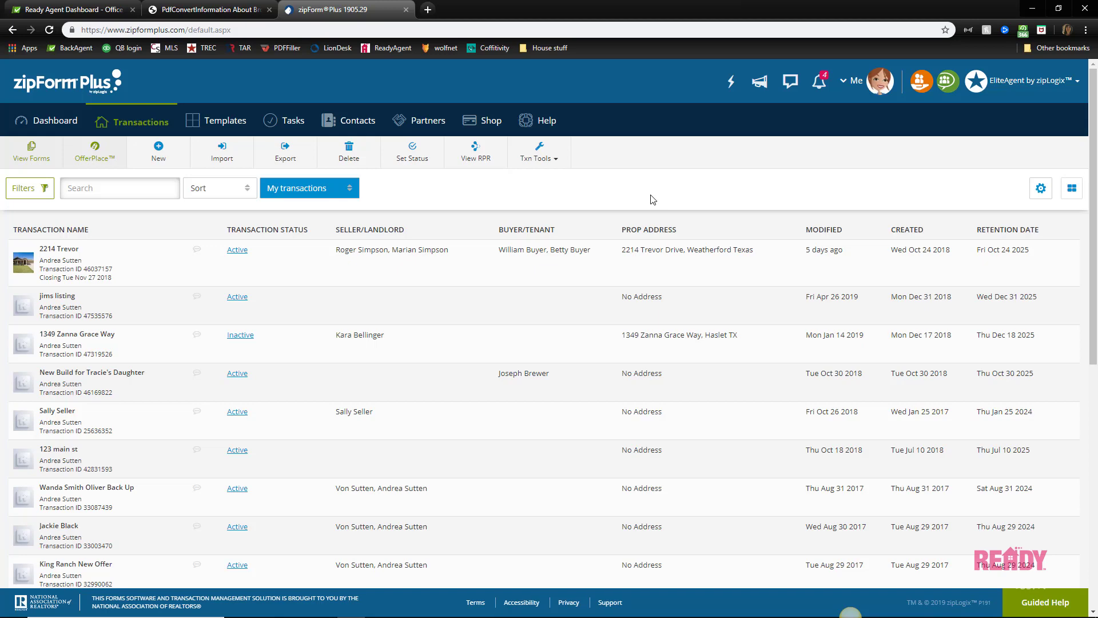
From the zipForm Dashboard, open View Forms to show the Texas Realtors Form Libraries panel
left_click(51, 123)
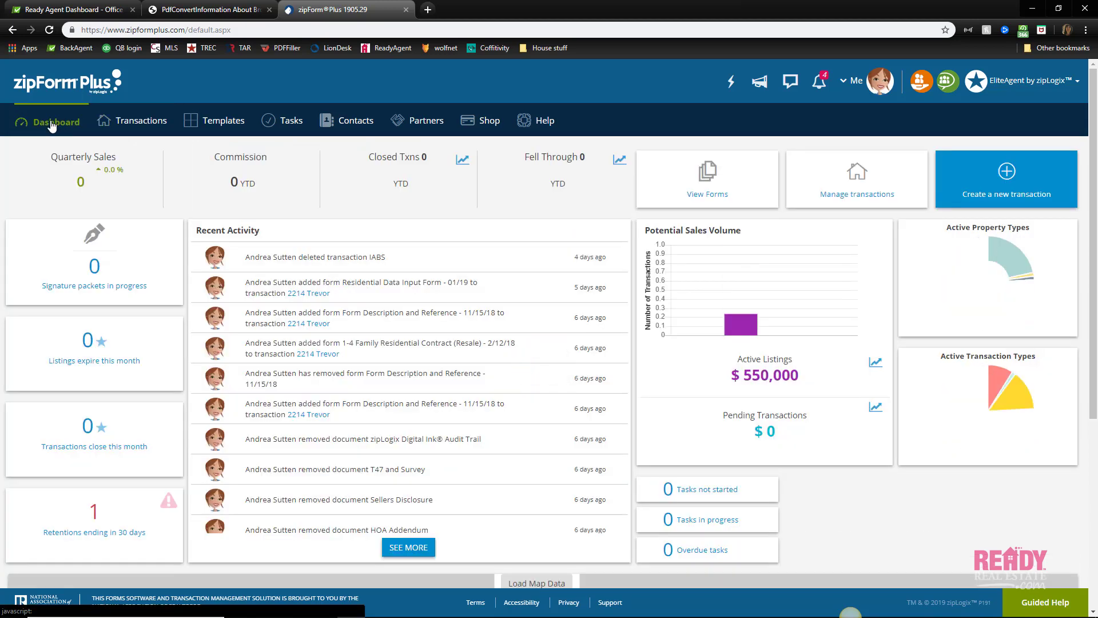
left_click(722, 190)
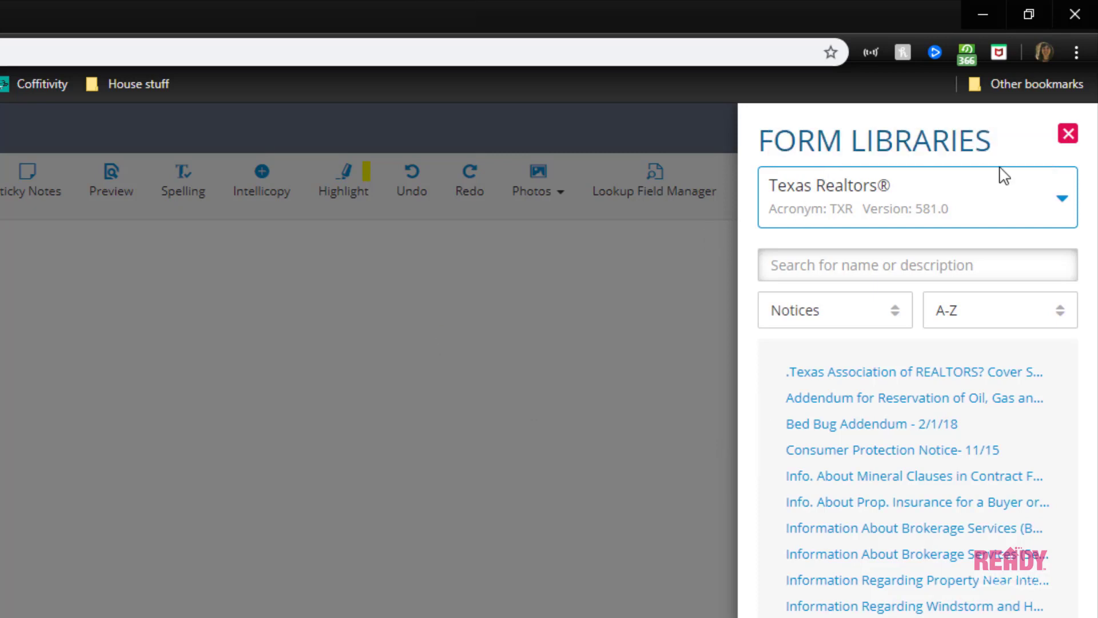
Change the Form Libraries category filter from Notices to ALL
left_click(1066, 205)
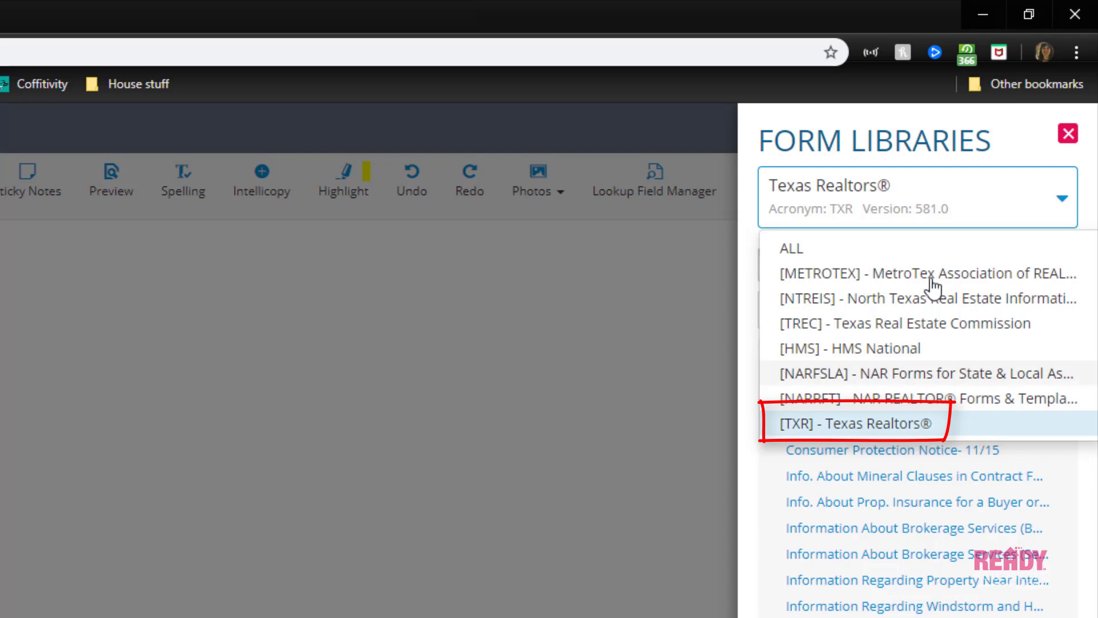
left_click(1067, 216)
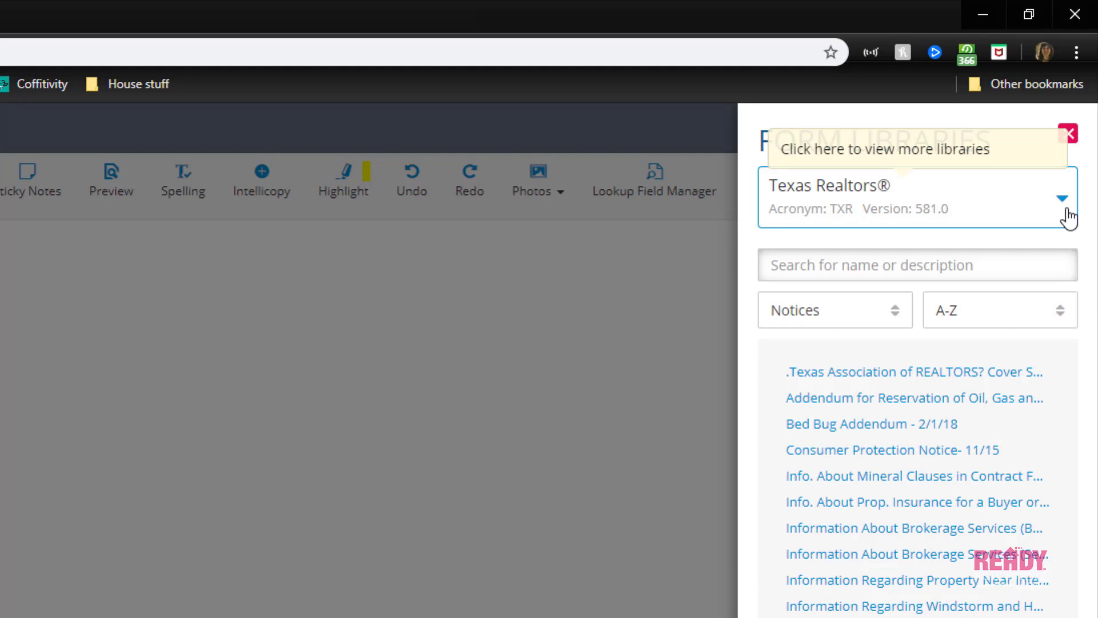
left_click(897, 314)
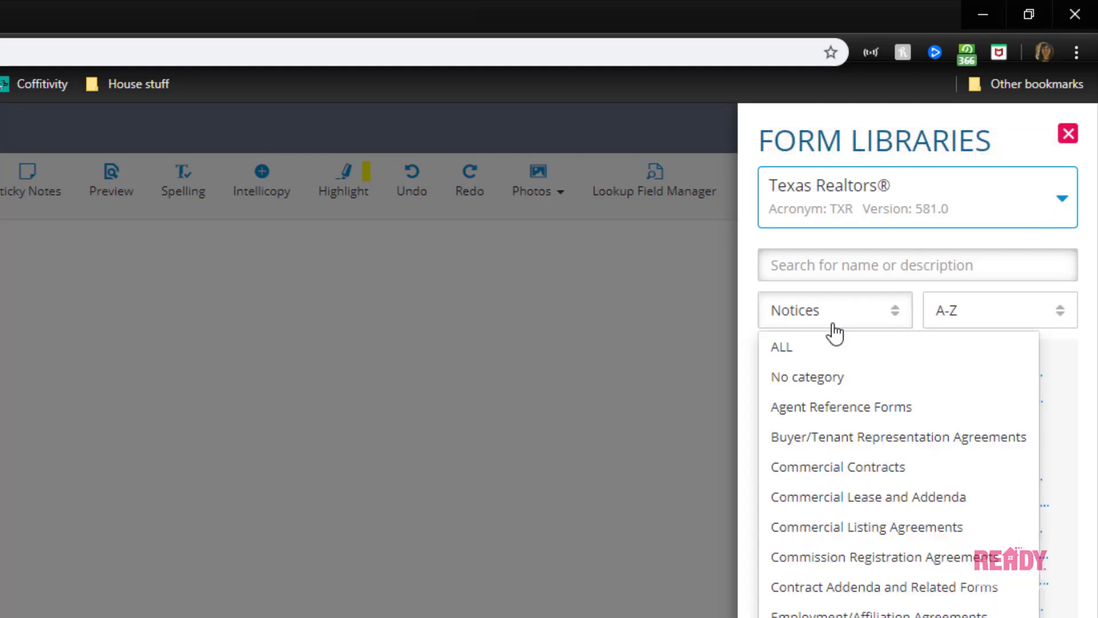
key("Escape")
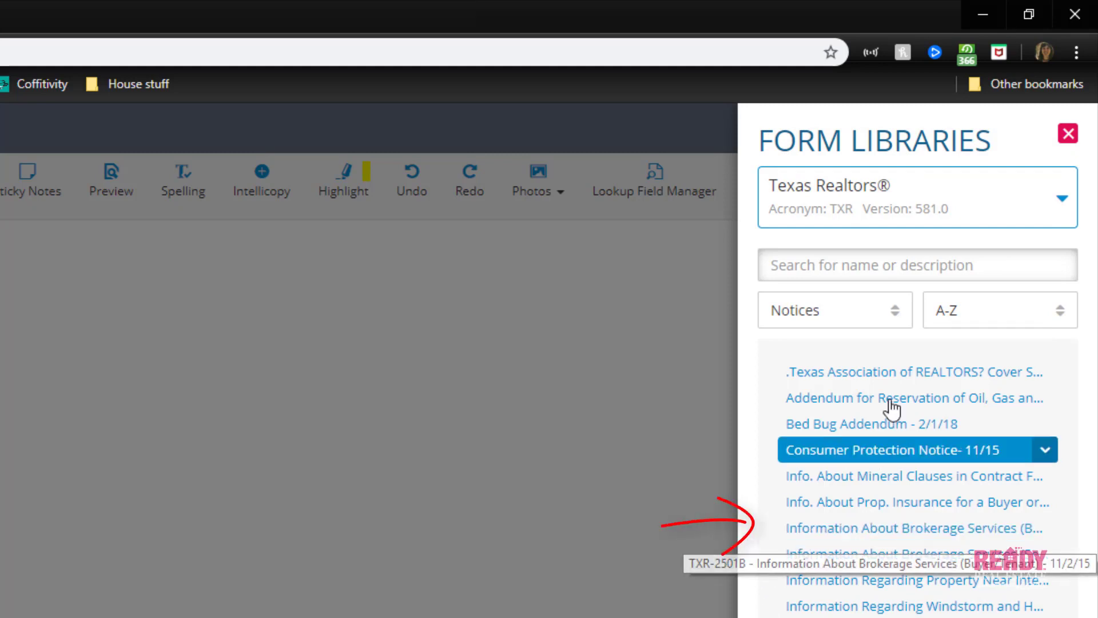
left_click(898, 314)
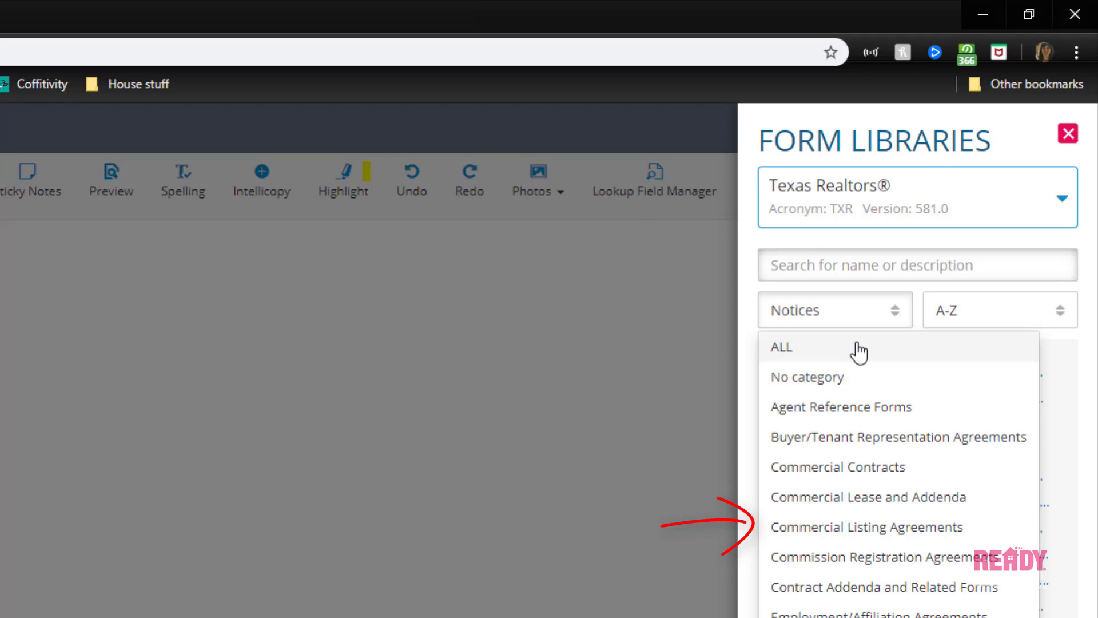
left_click(858, 347)
Search the form library for 'information about', then clear it and search '2501' instead
left_click(848, 268)
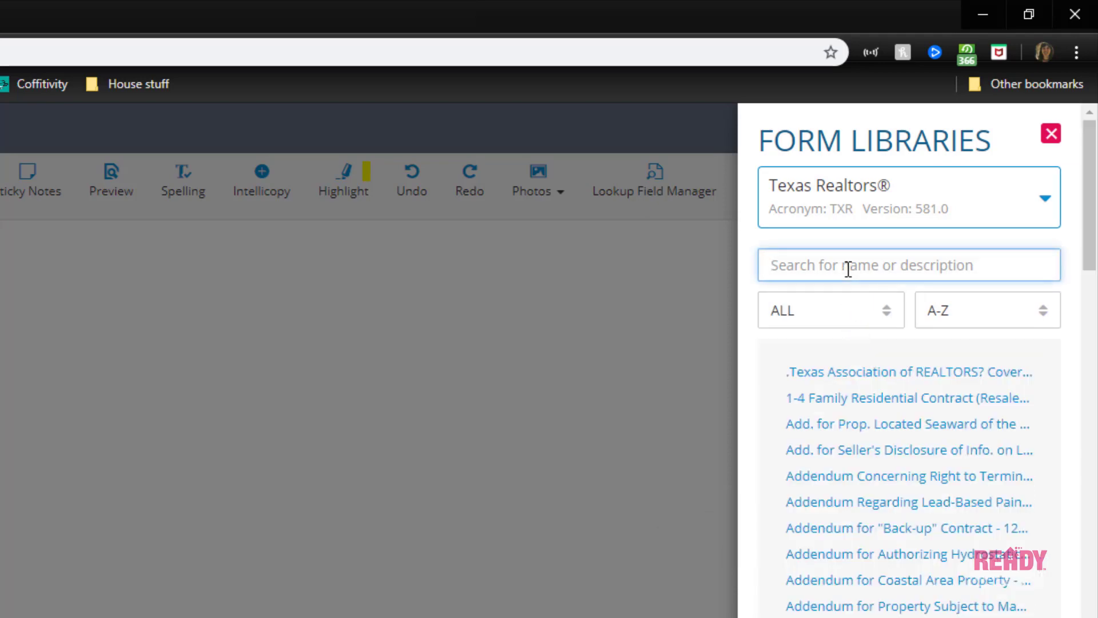
type("infor")
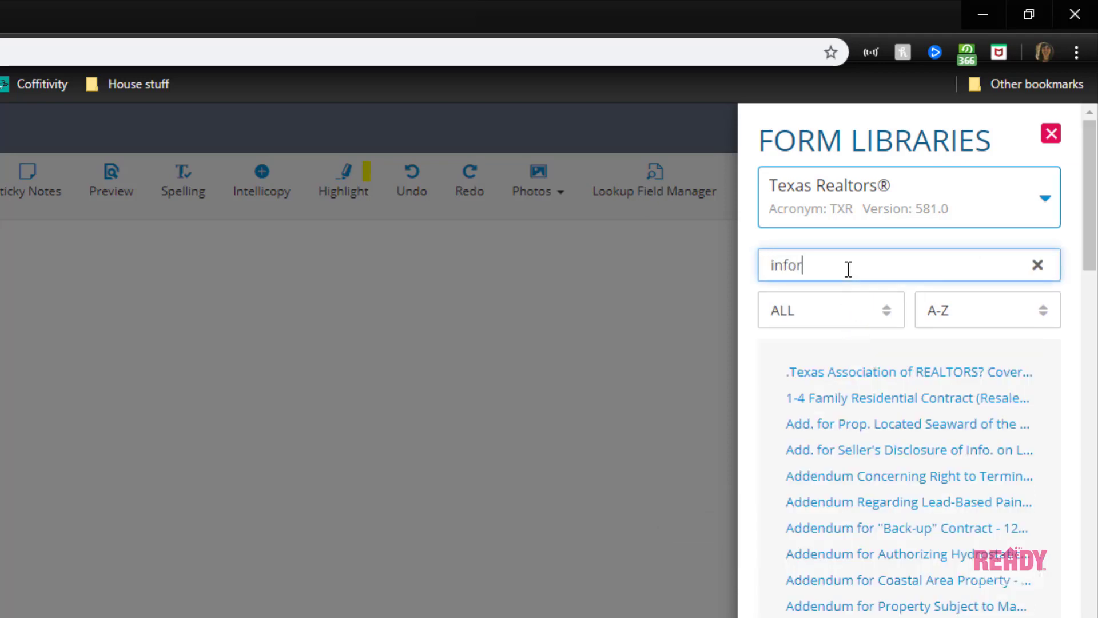
type("mation about")
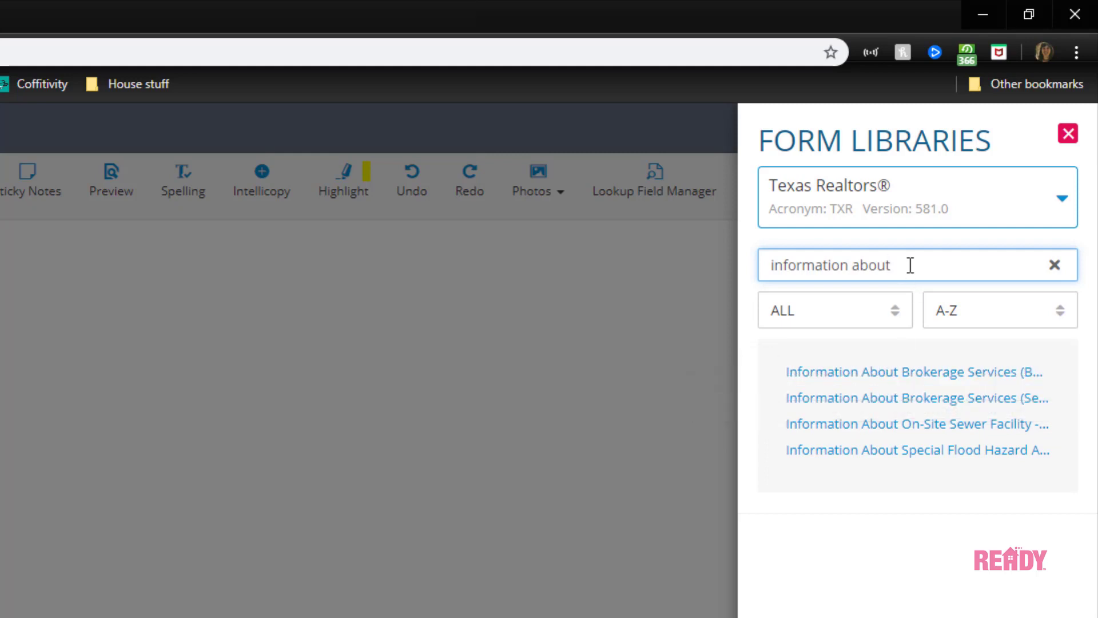
left_click(1054, 265)
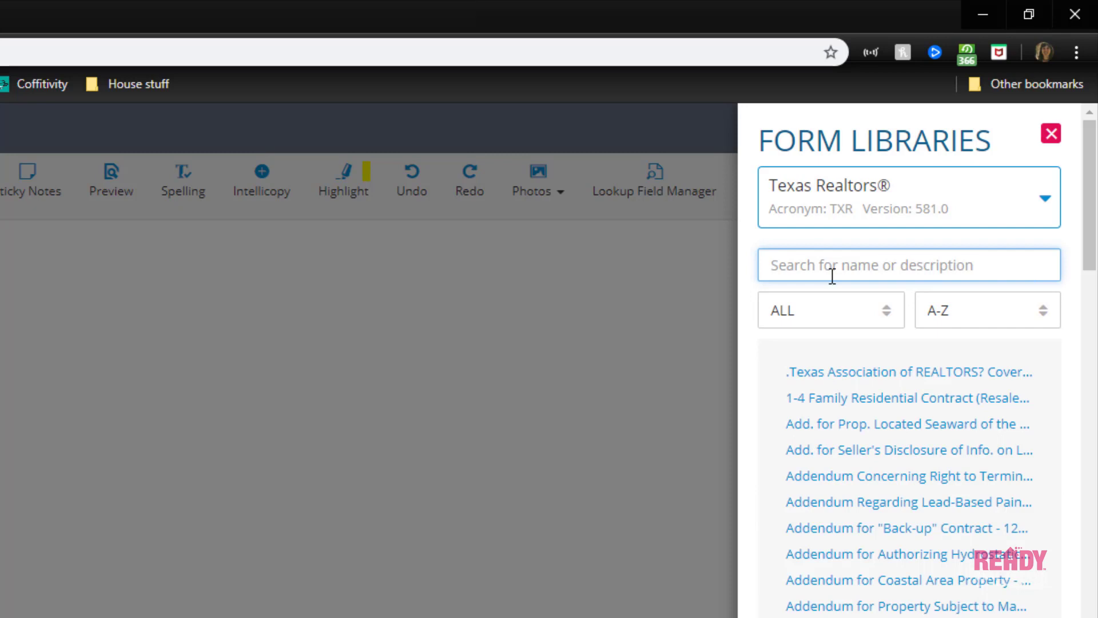
type("2501")
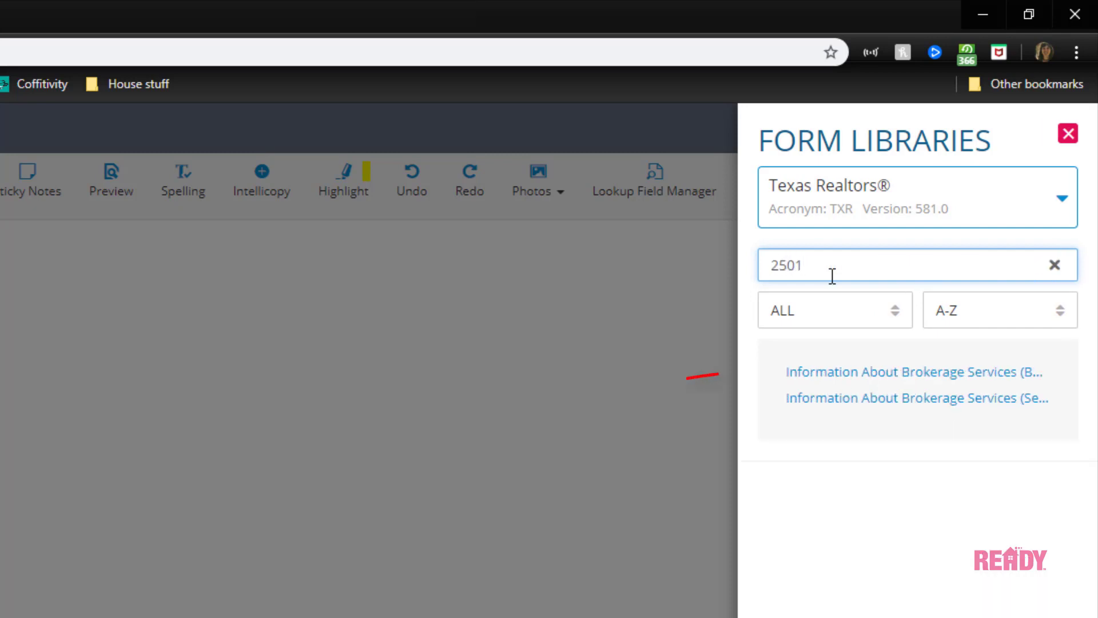
mouse_move(879, 359)
Close the form library and go to the Templates page to start a new template
left_click(1067, 135)
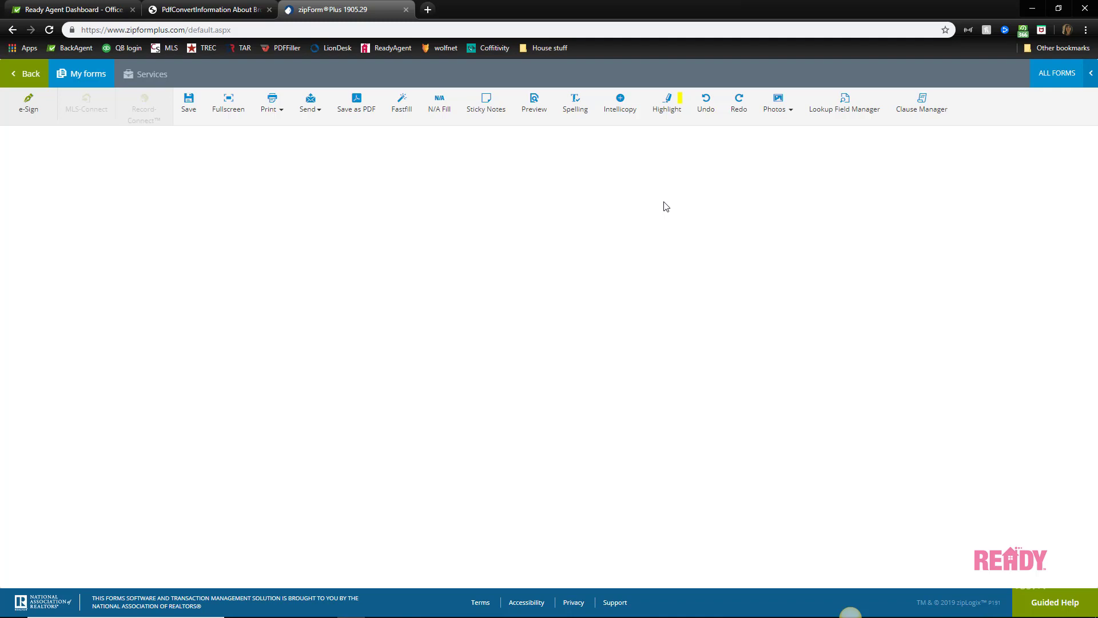
left_click(31, 74)
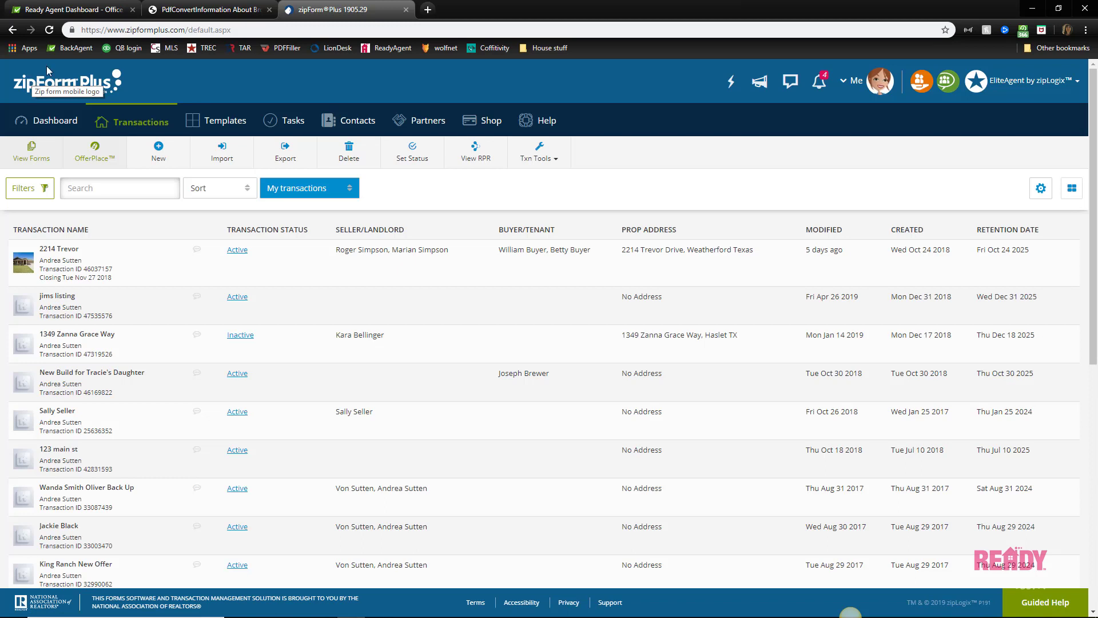
left_click(217, 127)
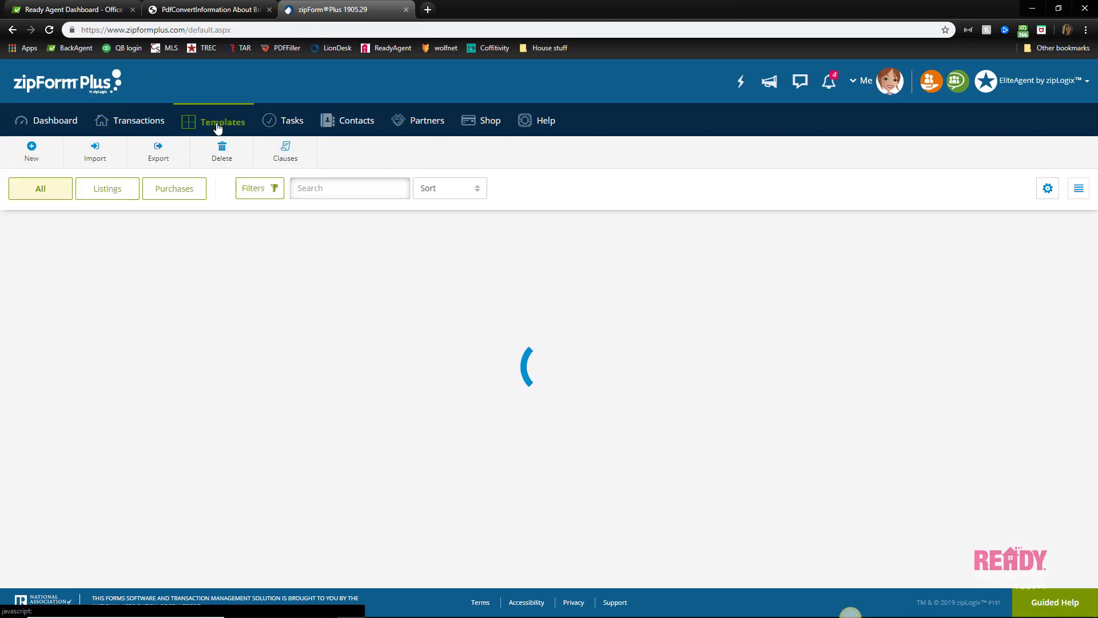
left_click(33, 152)
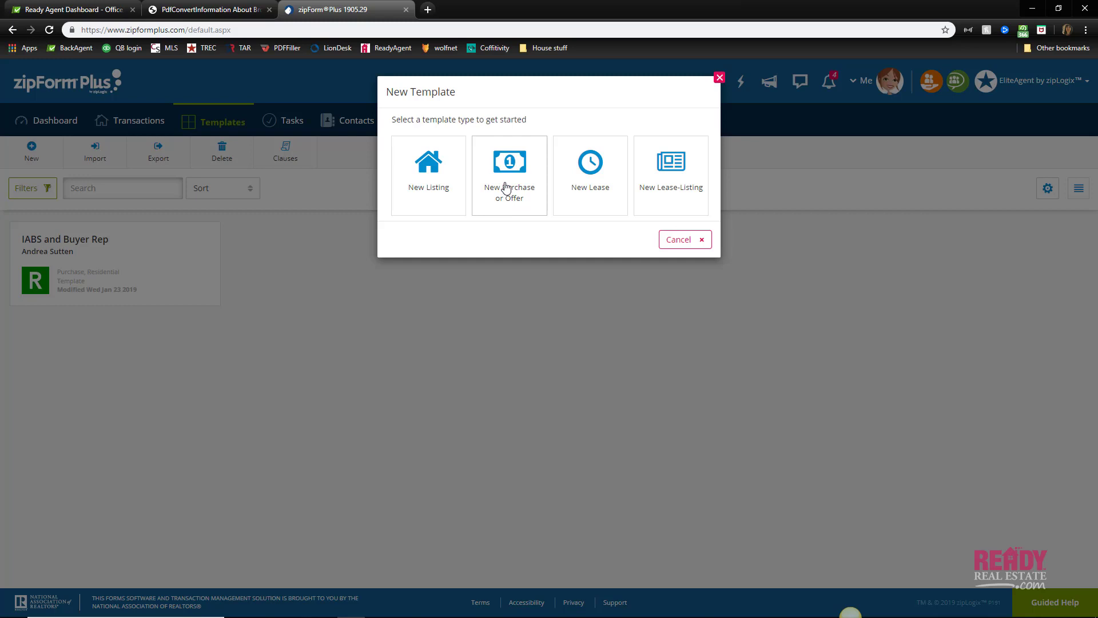
Save a Purchase template named 'IABS', Residential, auto-applied to Purchase/Residential transactions
left_click(506, 187)
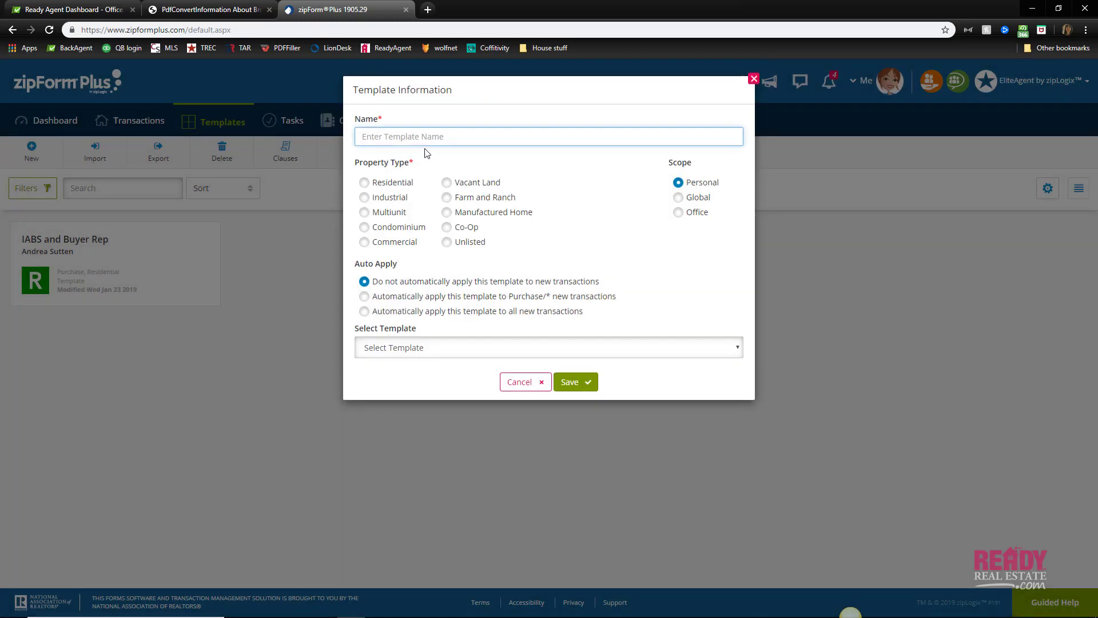
type("IABS")
left_click(364, 182)
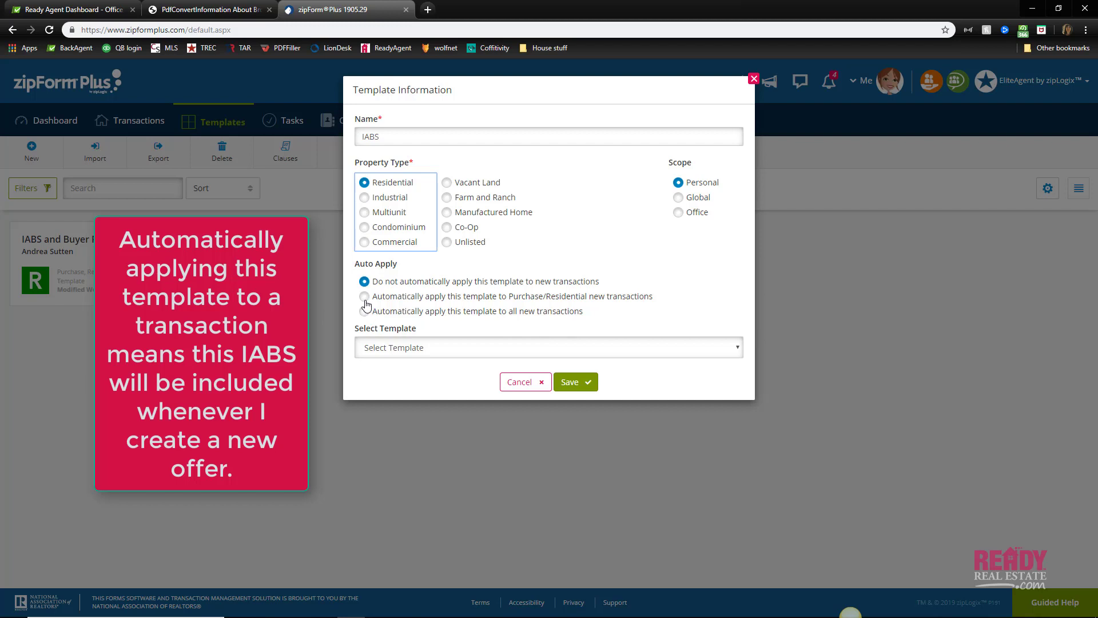
left_click(366, 303)
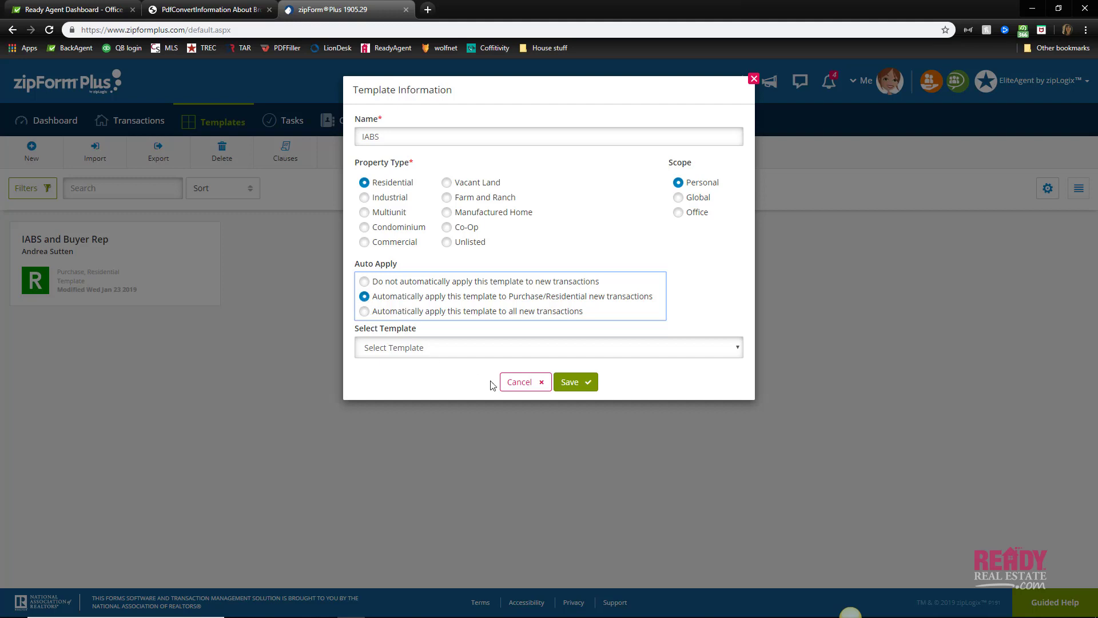
left_click(571, 382)
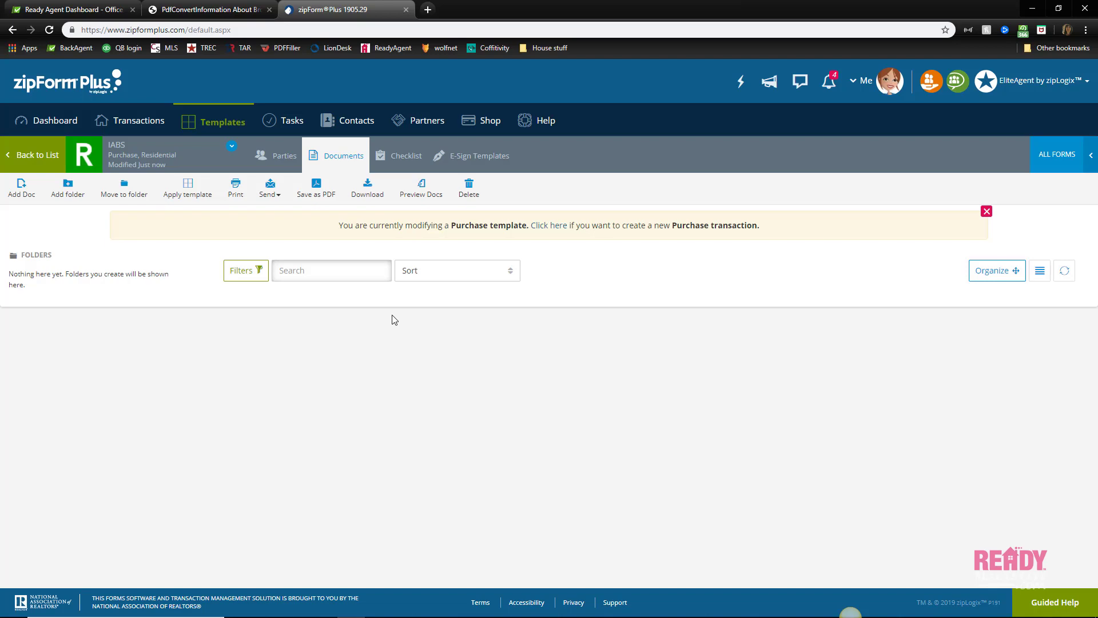
Add the Information About Brokerage Services (Buyer/Tenant) form to the IABS template and open it
left_click(20, 193)
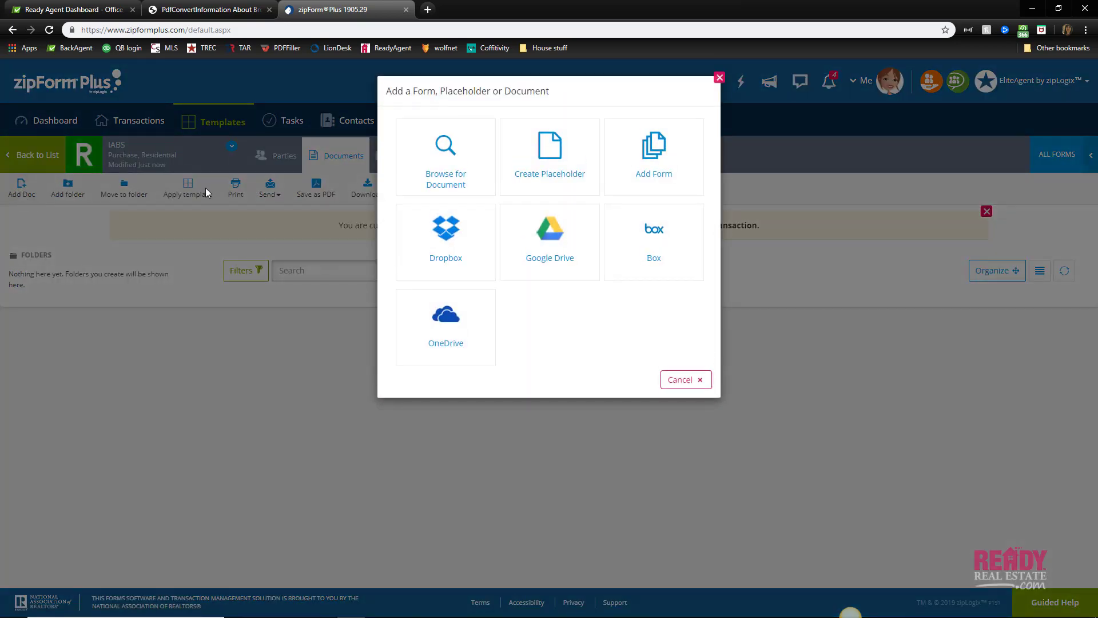
left_click(633, 158)
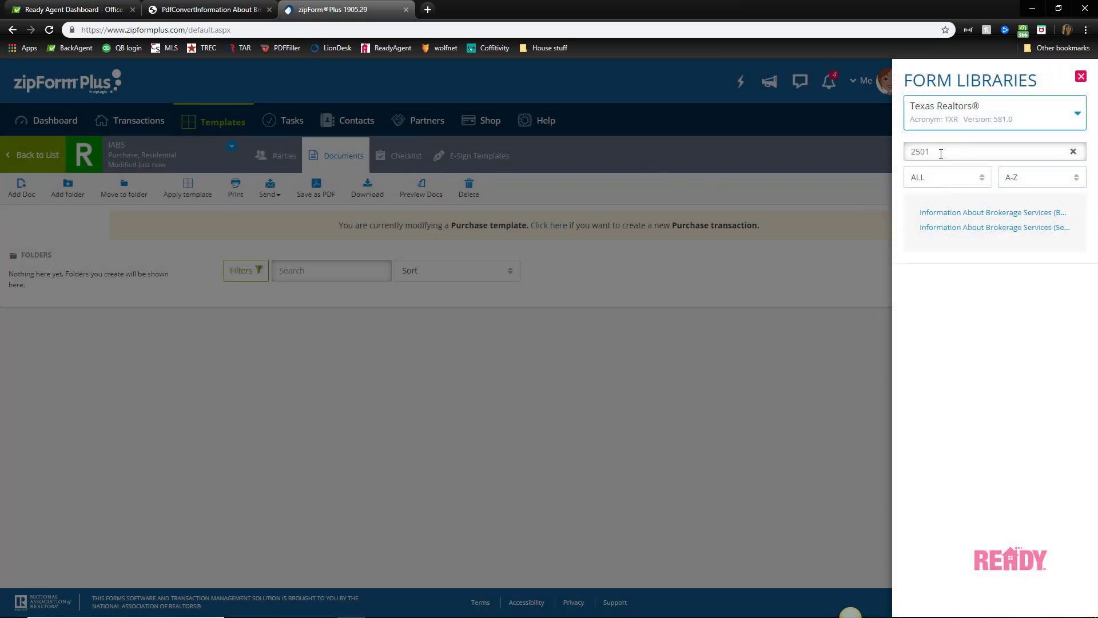
left_click(955, 213)
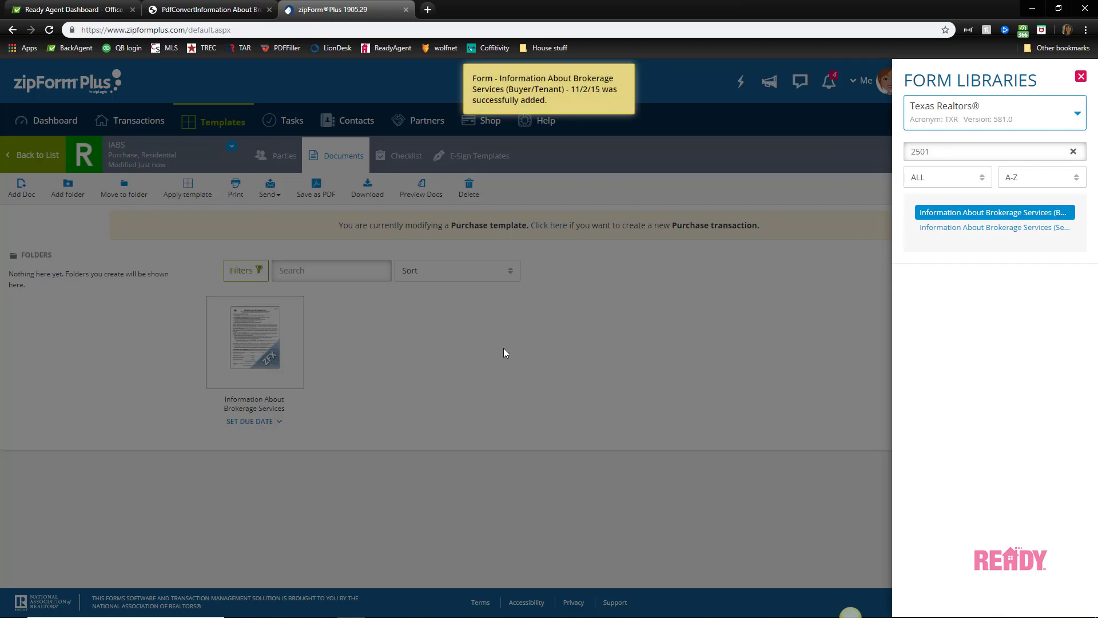
left_click(1080, 78)
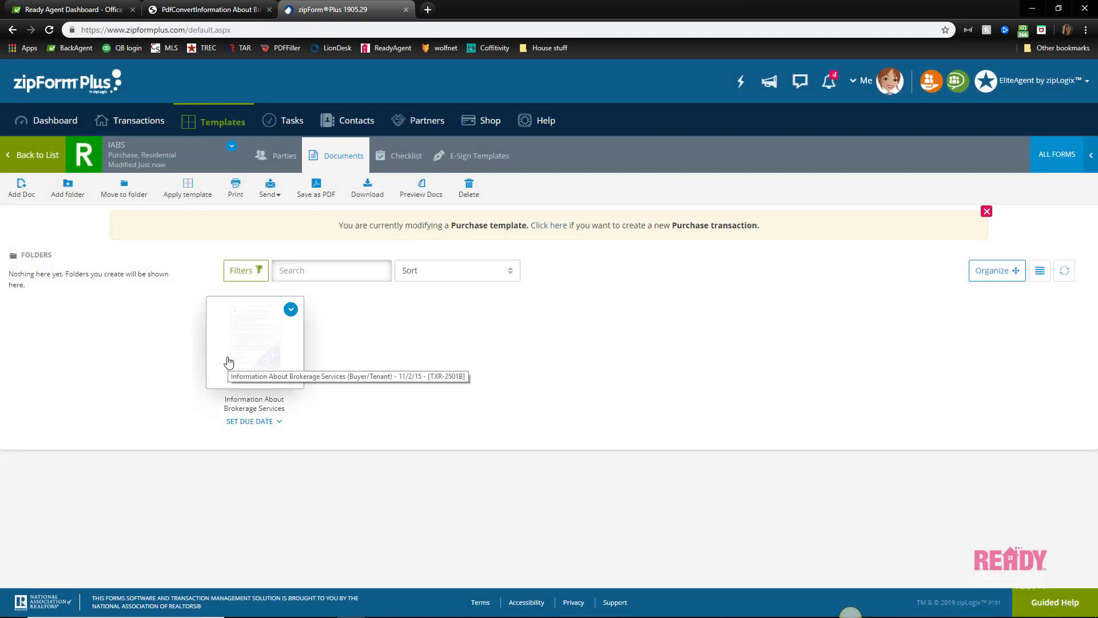
left_click(253, 337)
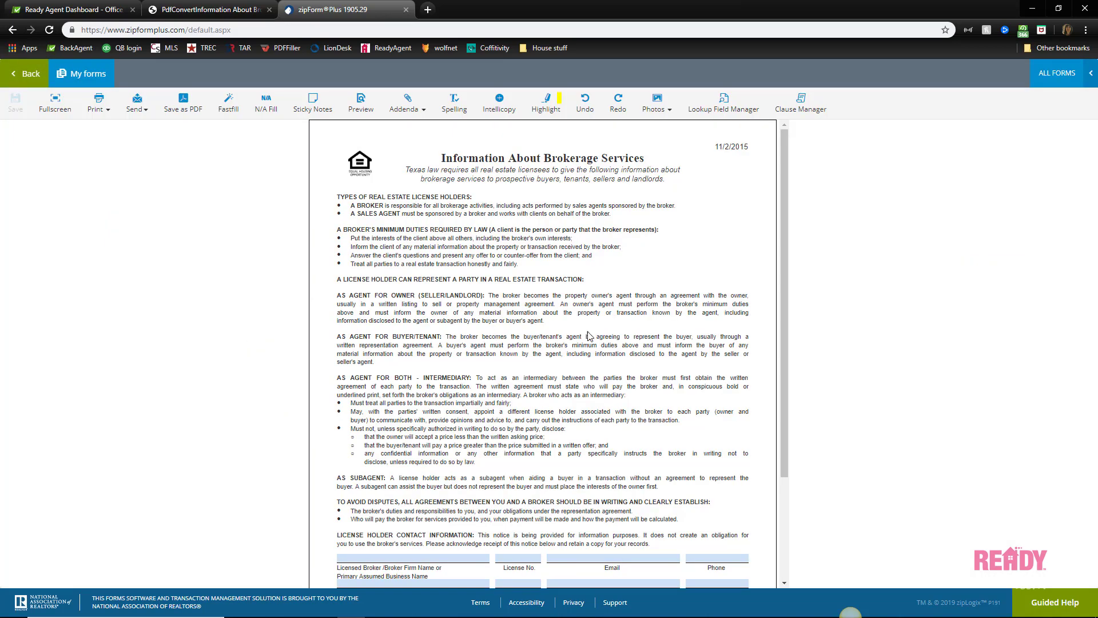
Fill the broker firm row with saved Ready Real Estate, LLC name, license, email and phone
scroll(355, 424, "down", 3)
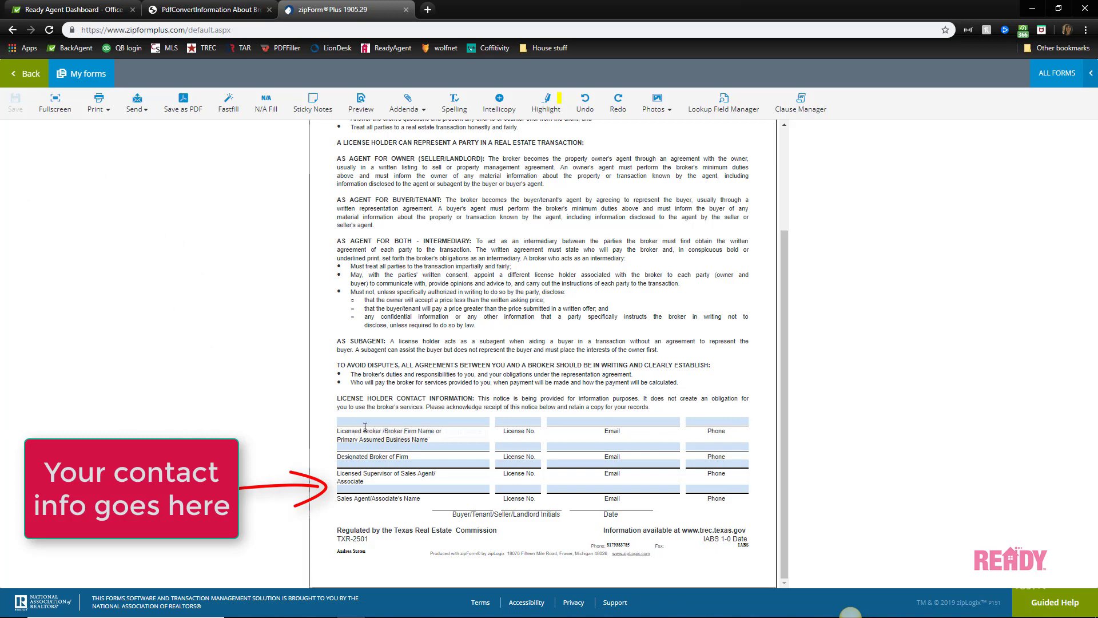
left_click(365, 424)
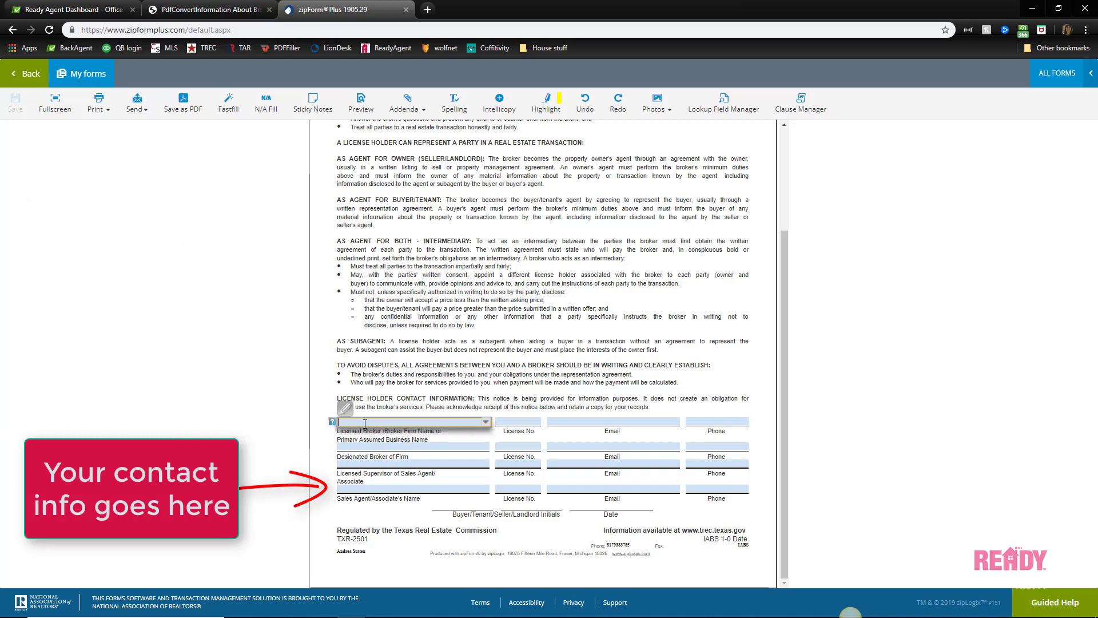
key("Down")
key("Tab")
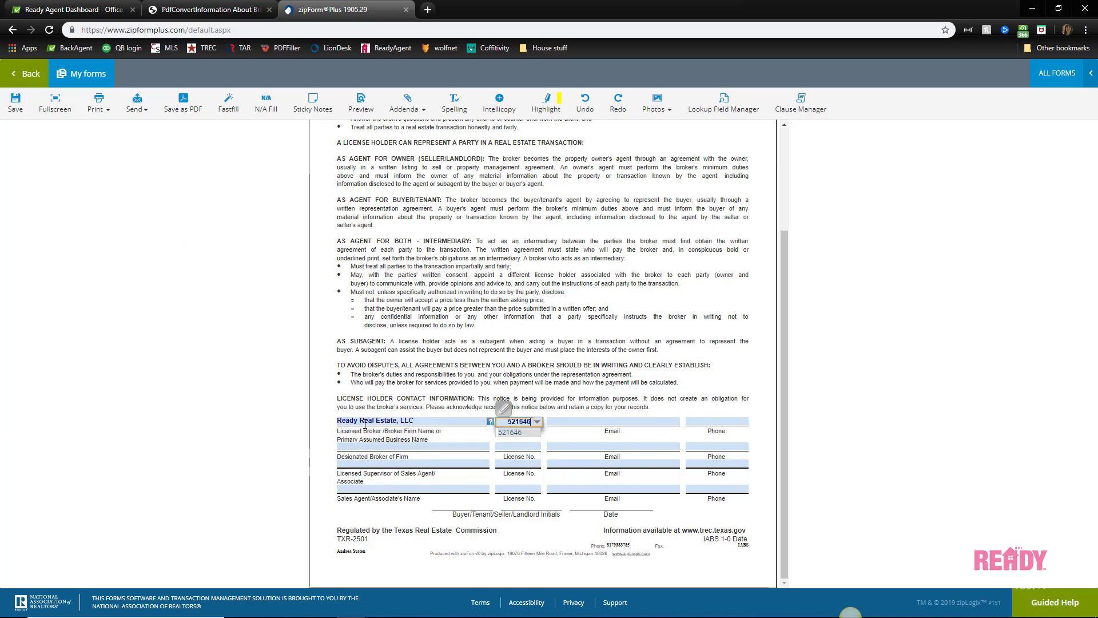
key("Tab")
key("Down")
key("Tab")
key("Down")
Fill the designated broker row from saved entries and enter the broker's phone number
left_click(348, 448)
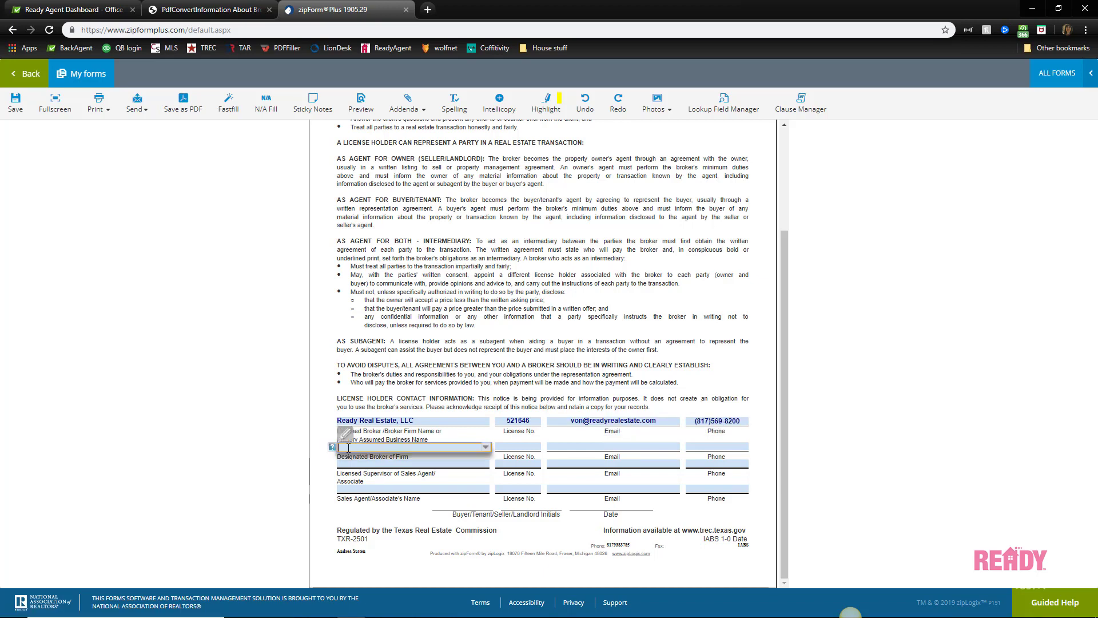
key("Down")
key("Tab")
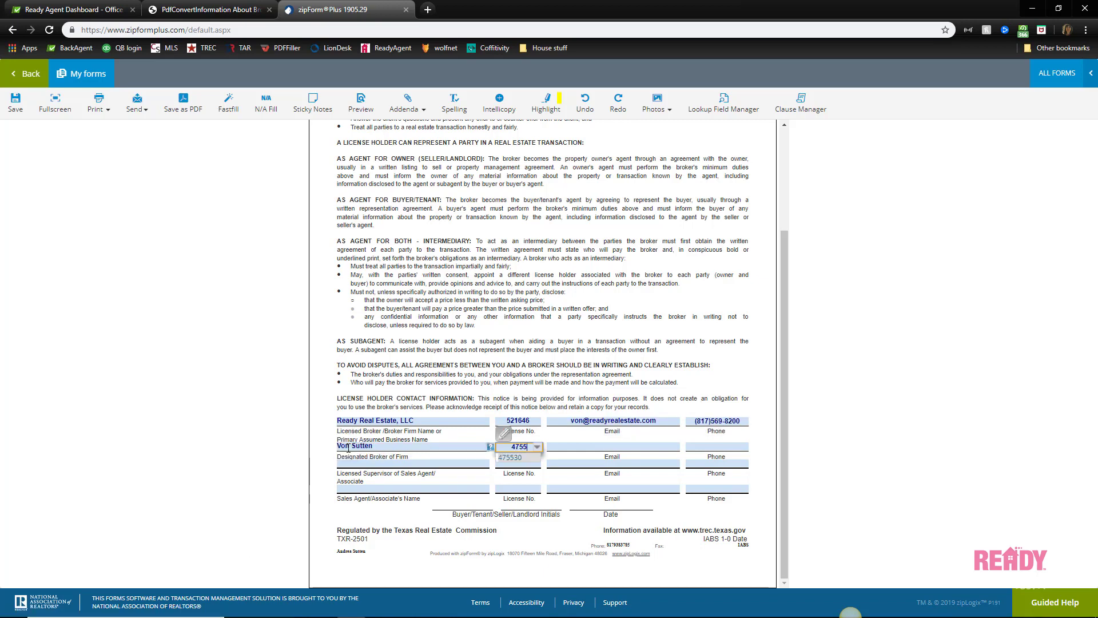
key("Tab")
key("Down")
key("Tab")
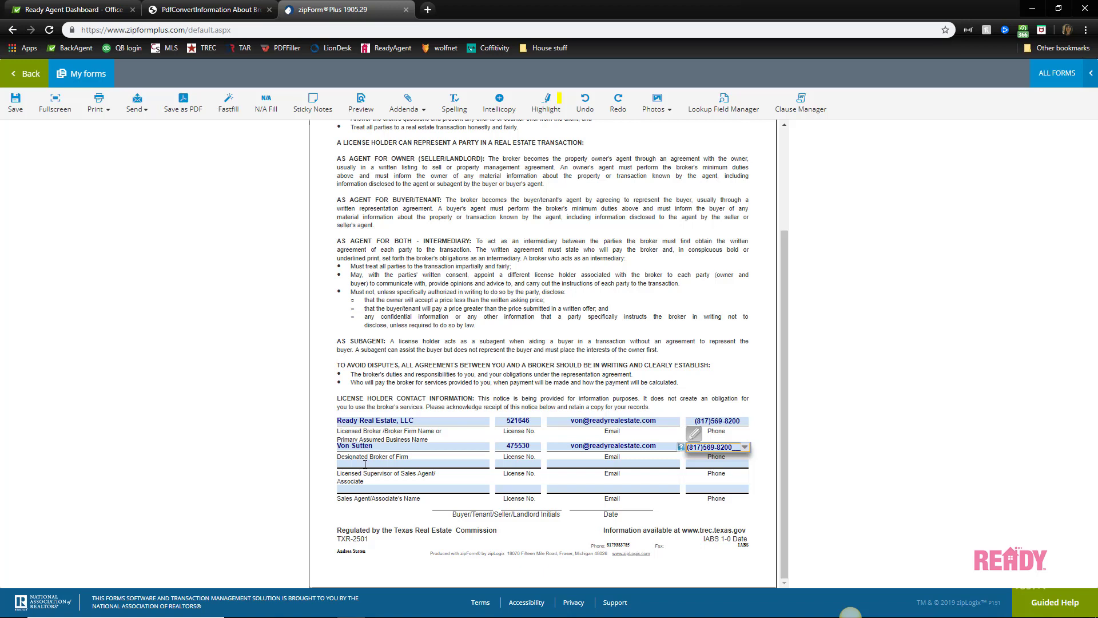
Fill the supervisor row with the suggested name and saved license, email and phone
left_click(365, 464)
type("Von")
key("Down")
key("Tab")
key("Tab")
key("Down")
key("Tab")
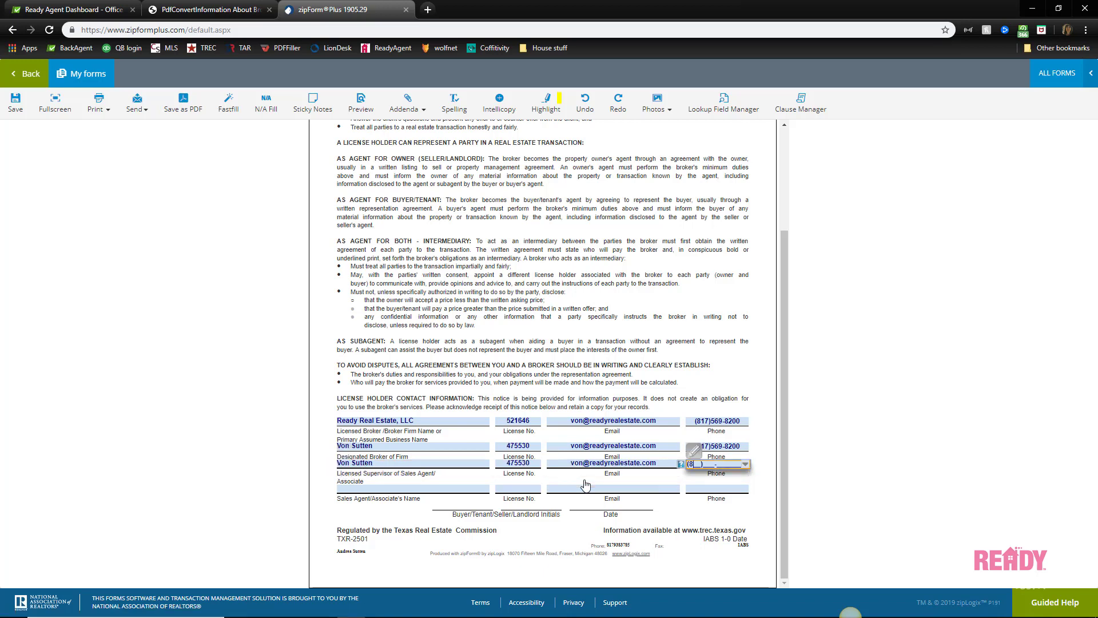
key("Down")
Fill the sales agent row from saved entries and enter the agent's phone number
key("Tab")
key("Down")
key("Tab")
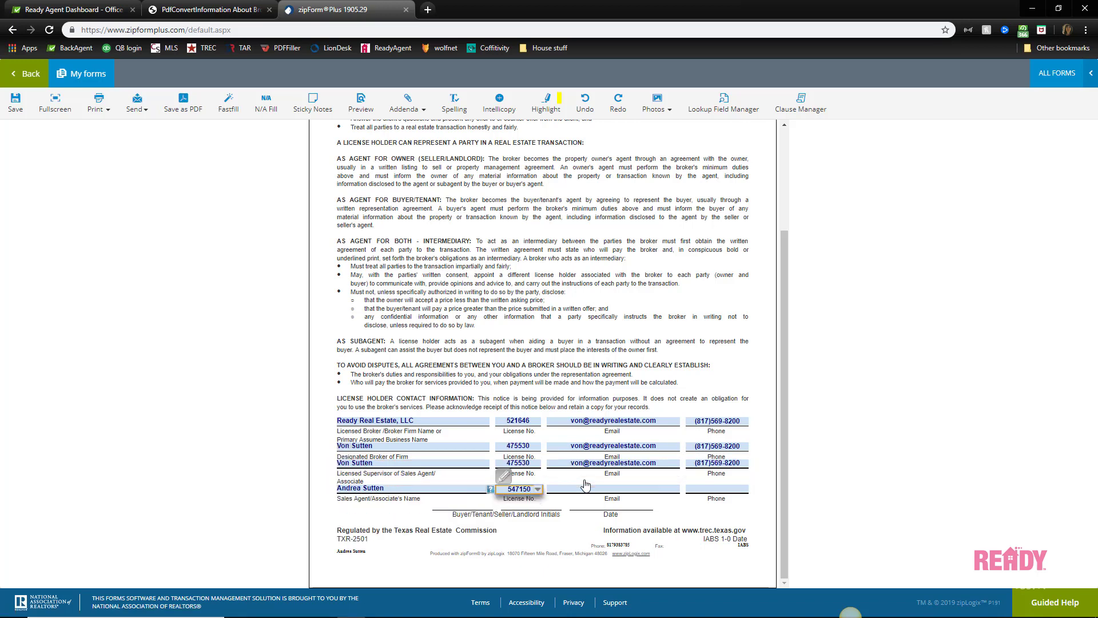
key("Tab")
key("Down")
key("Tab")
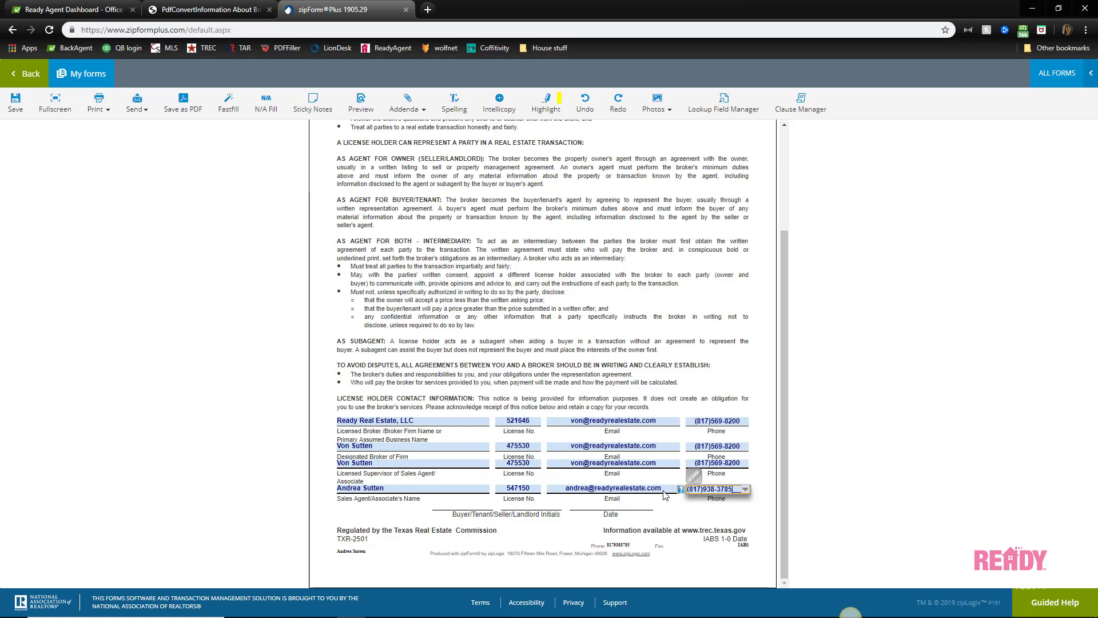
scroll(801, 446, "up", 3)
left_click(842, 364)
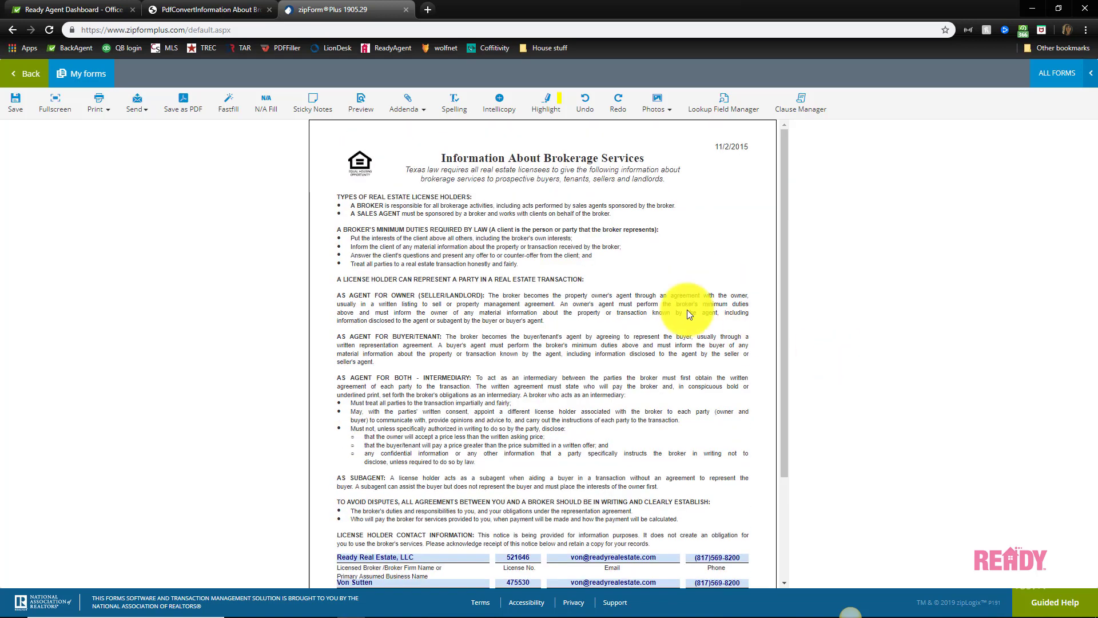
Save the IABS form, export it as a PDF to this device, and download the file
left_click(17, 103)
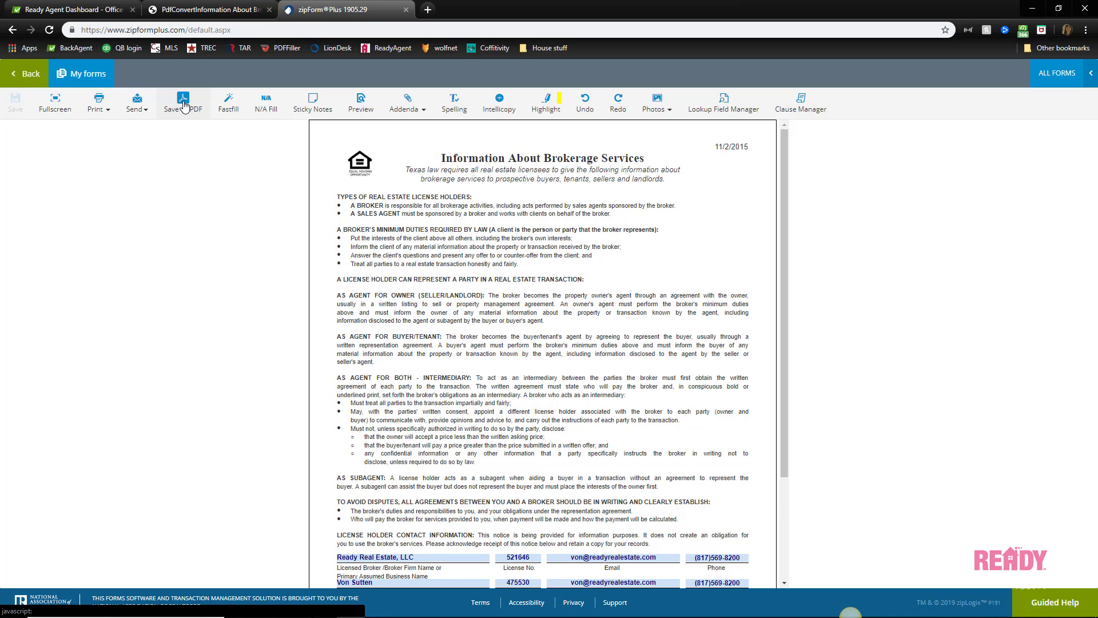
left_click(183, 105)
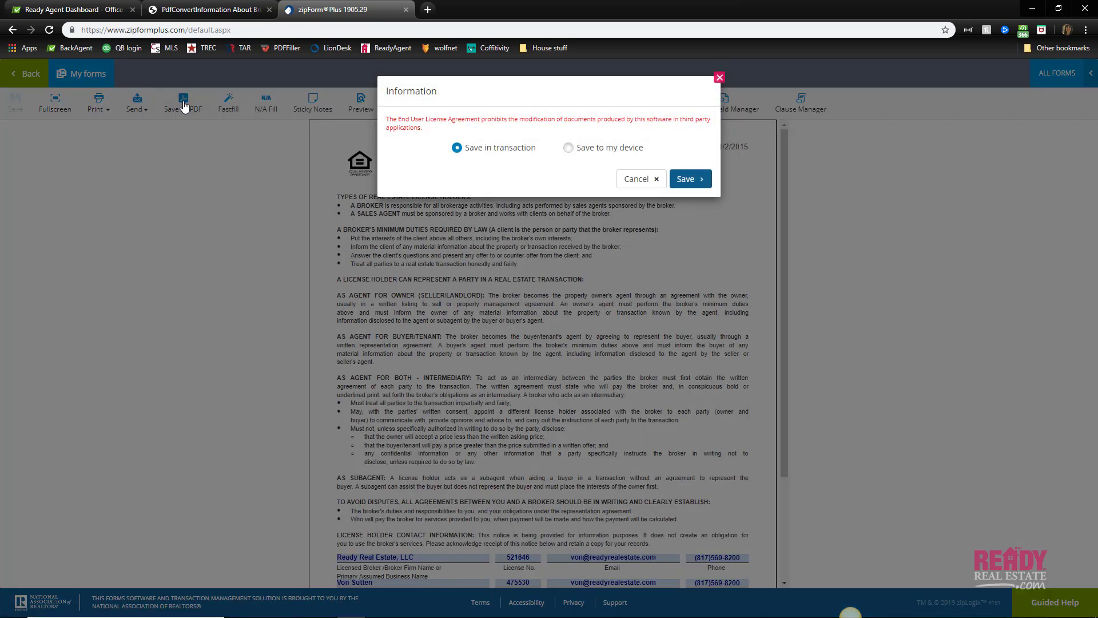
left_click(569, 149)
left_click(688, 179)
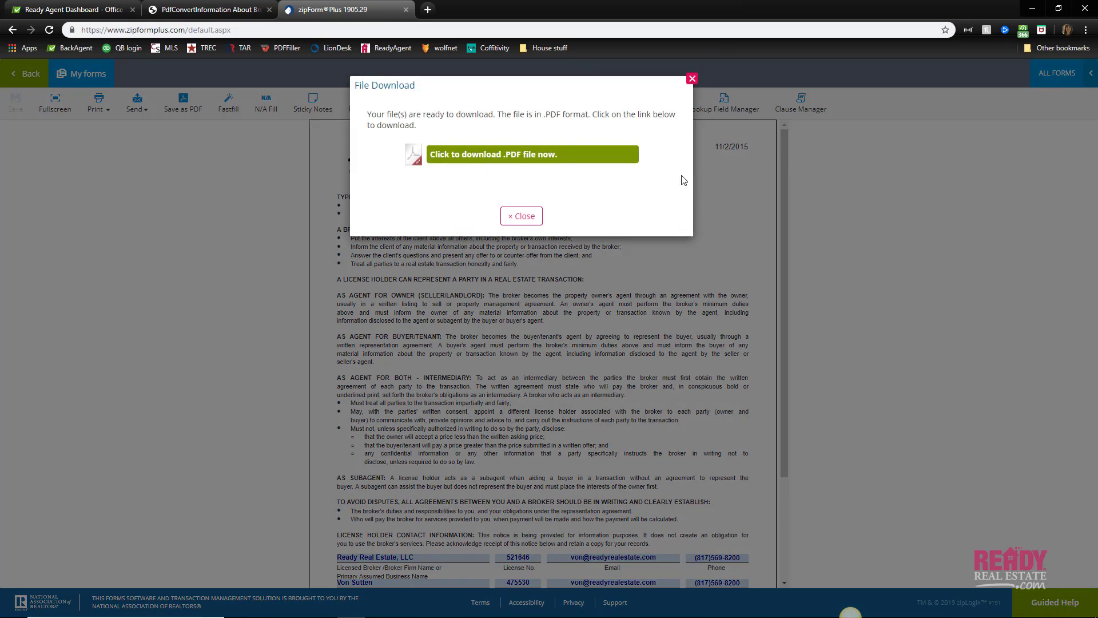
left_click(532, 156)
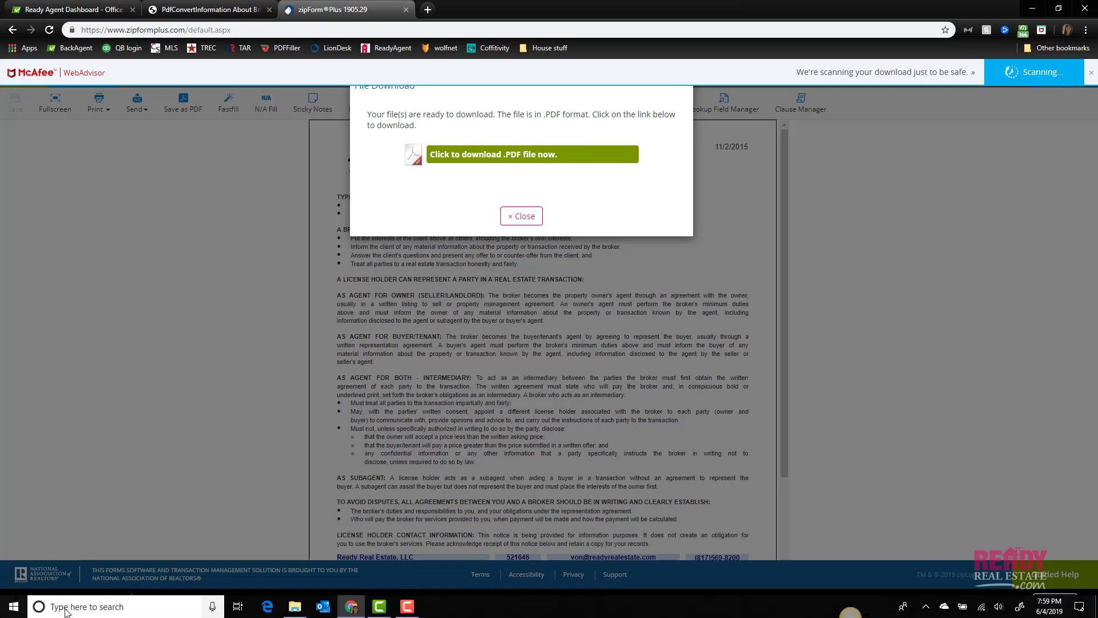
Open the downloaded IABS PDF in Chrome and look over its pages
left_click(63, 604)
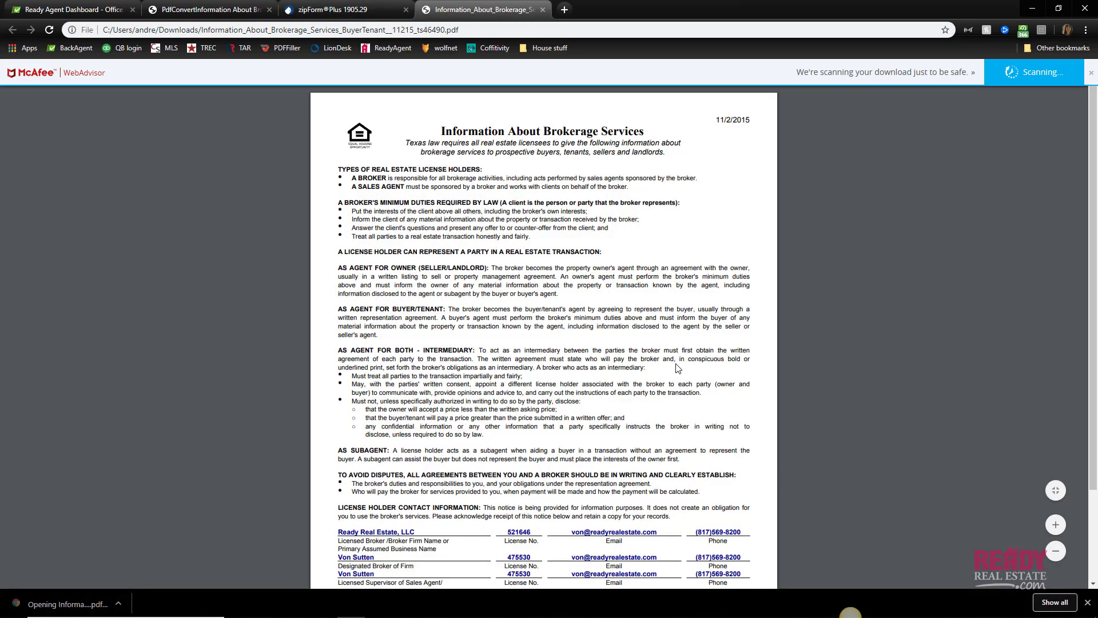
scroll(620, 306, "down", 3)
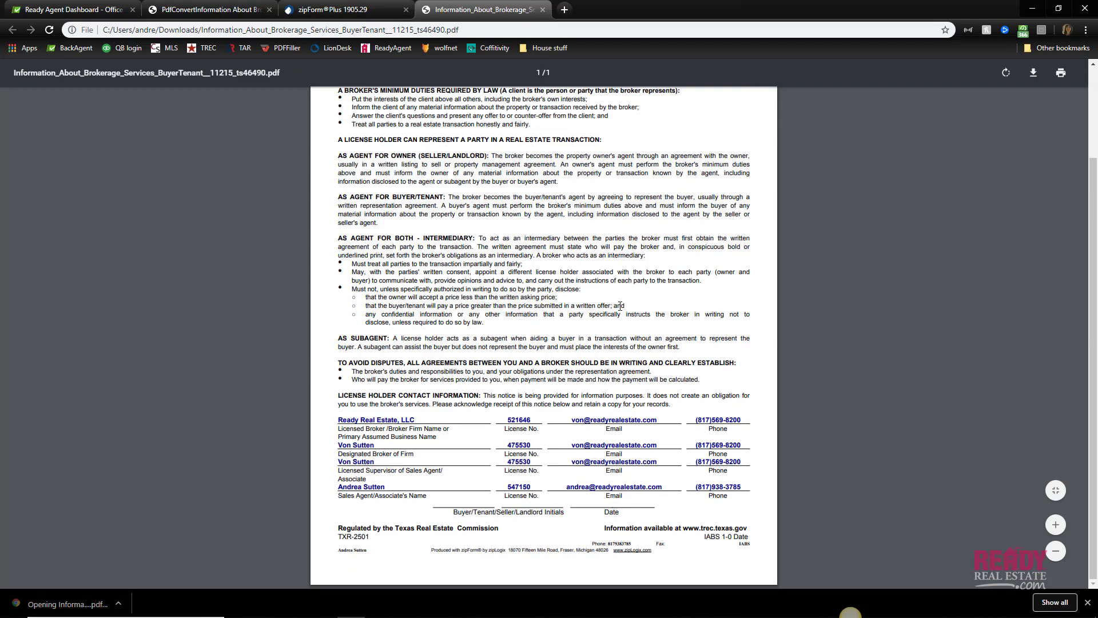
scroll(620, 306, "up", 3)
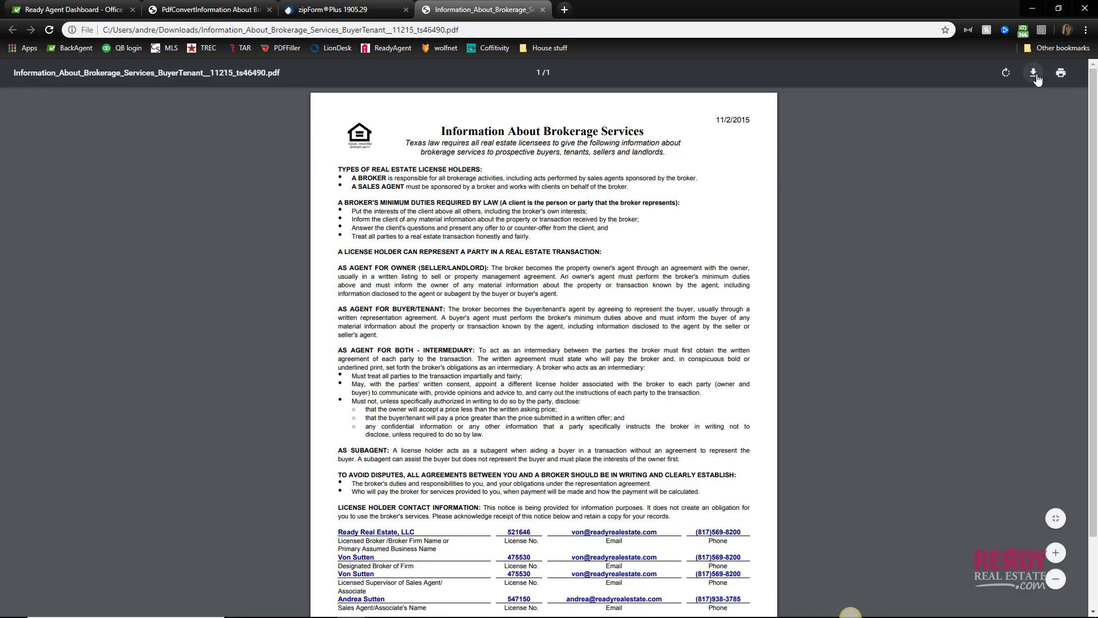
Save a copy of the PDF into the agent's personal Dropbox folder, named with the agent's name plus 'IABS'
left_click(1033, 73)
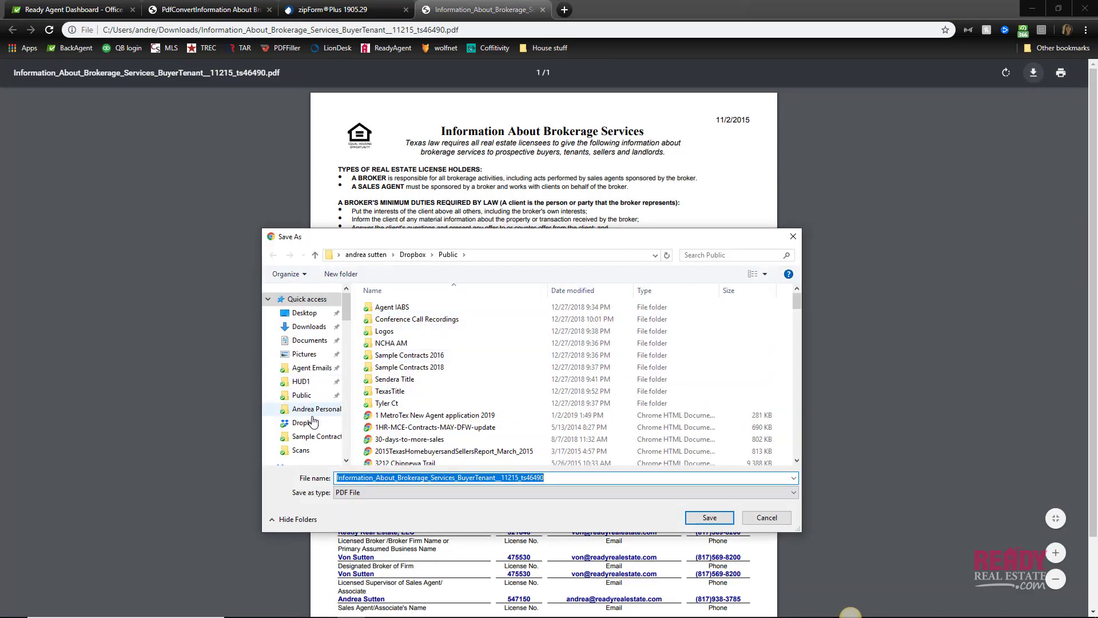
left_click(308, 423)
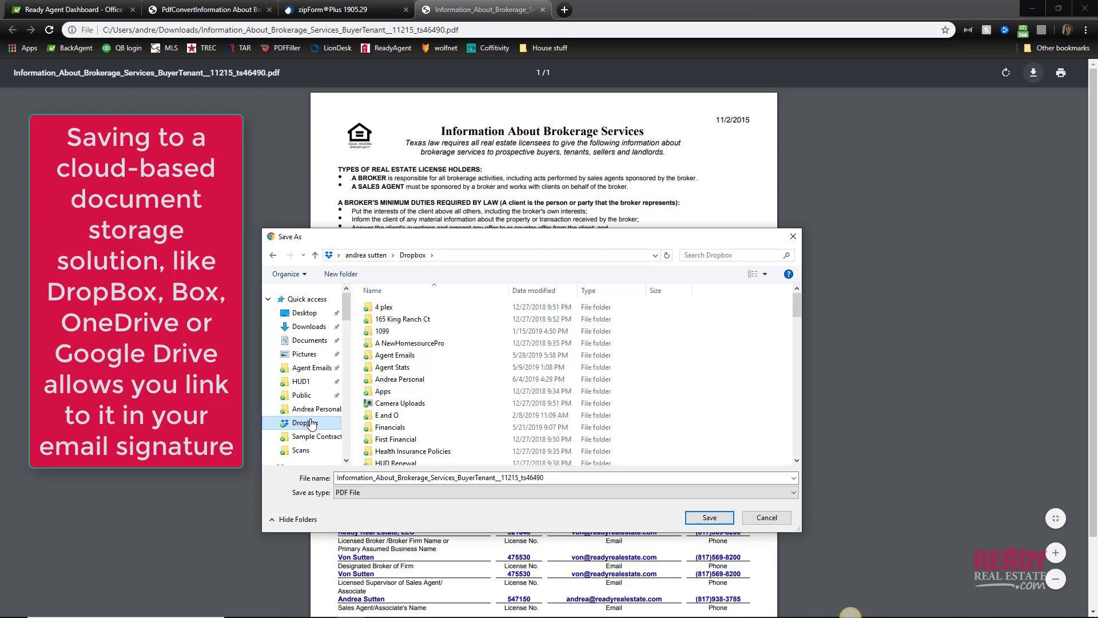
left_click(383, 379)
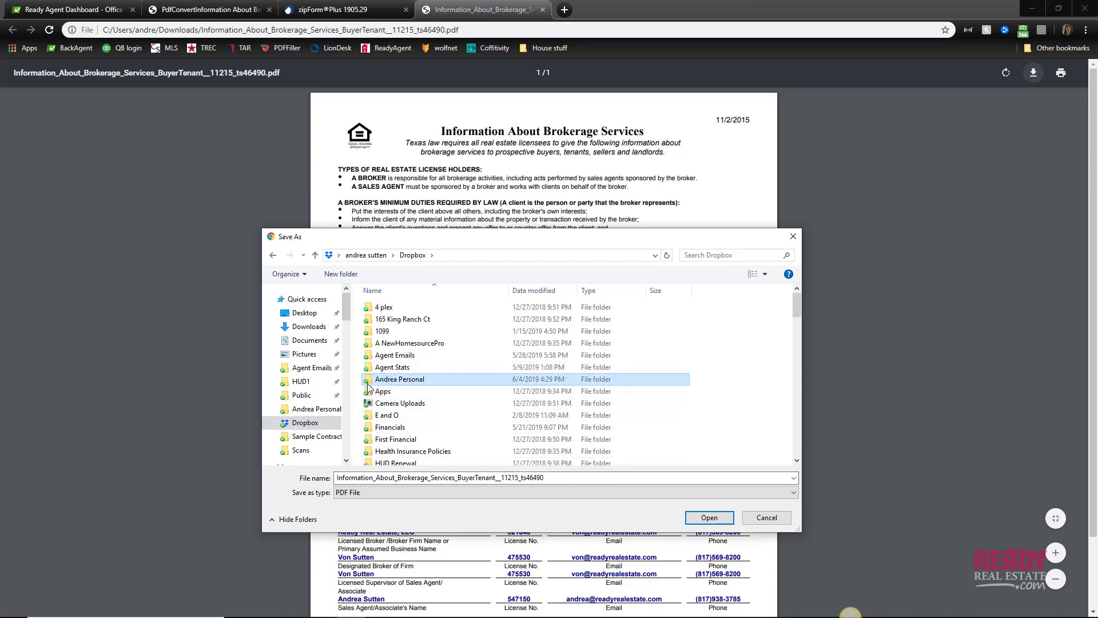
double_click(369, 381)
left_click(397, 478)
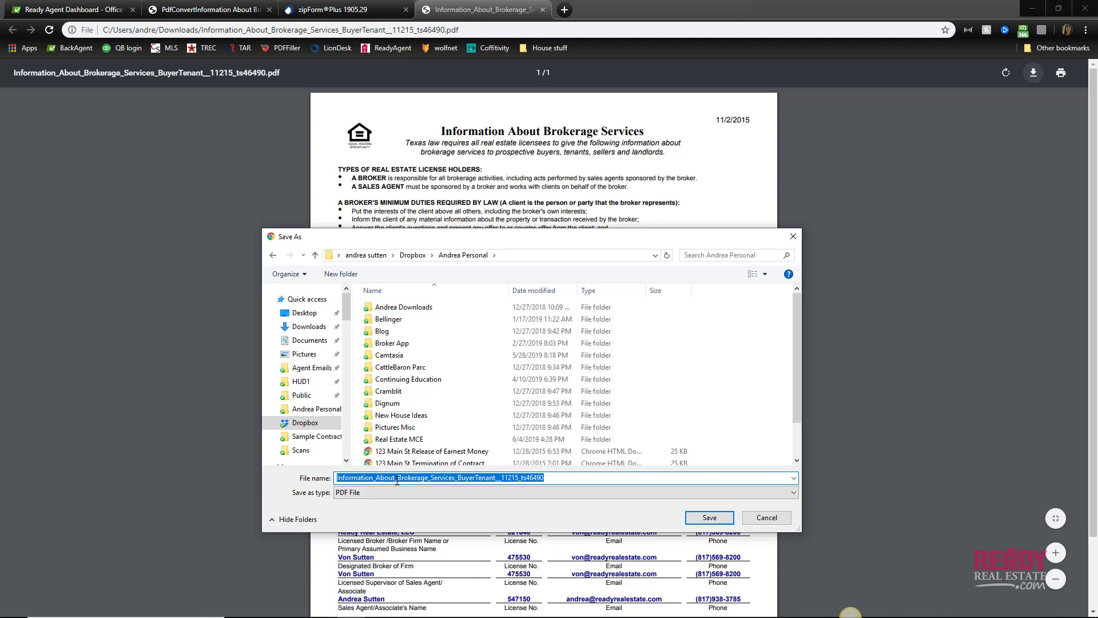
type("Andreas")
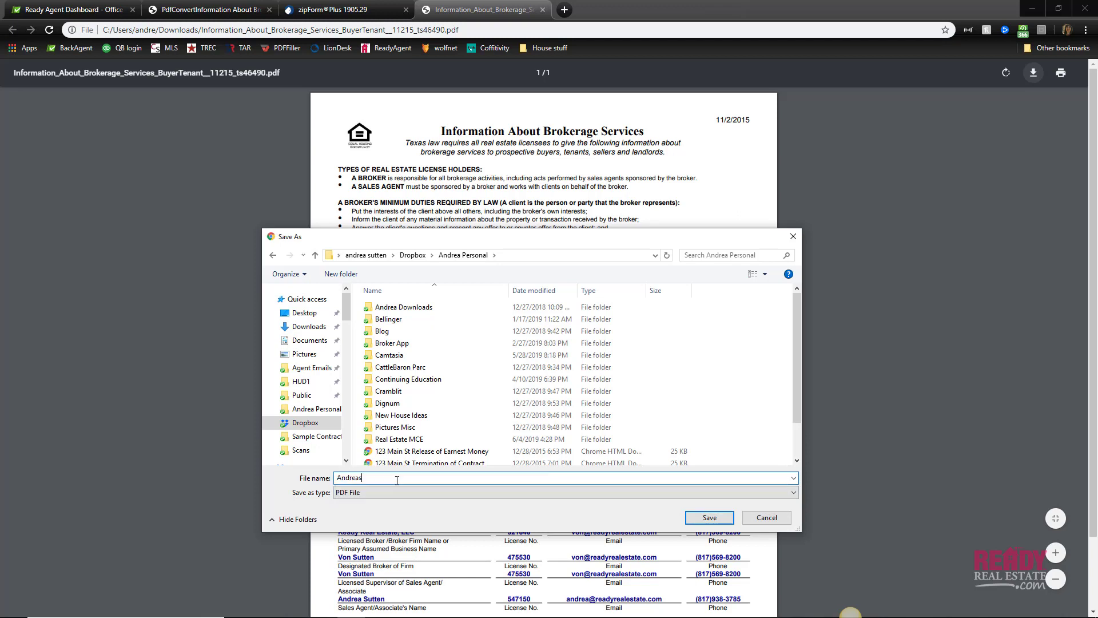
type(" IABS")
left_click(719, 522)
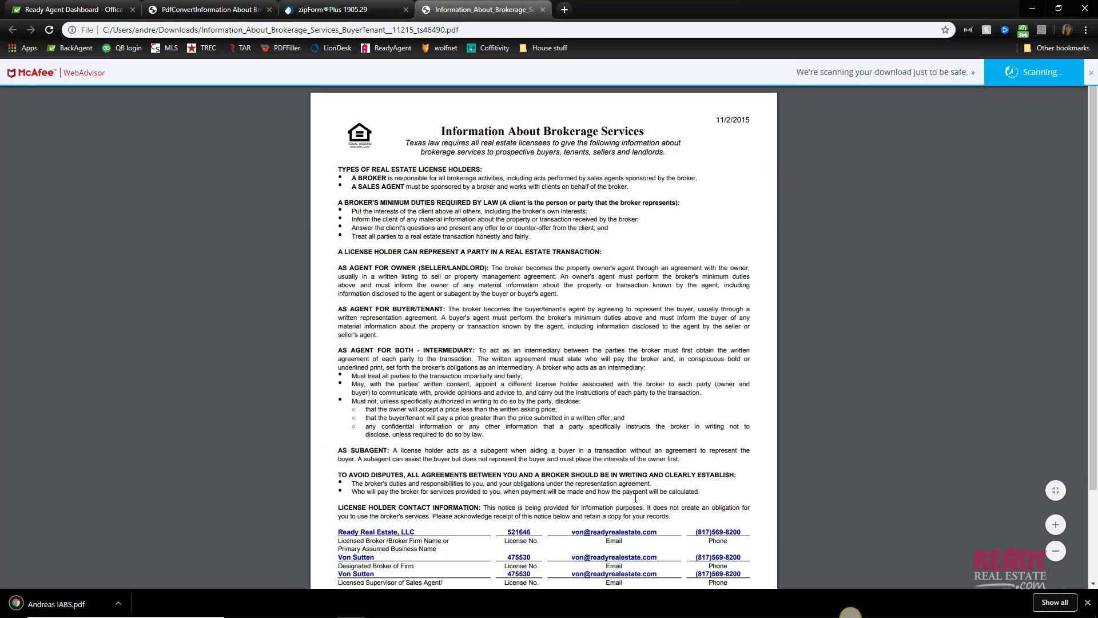